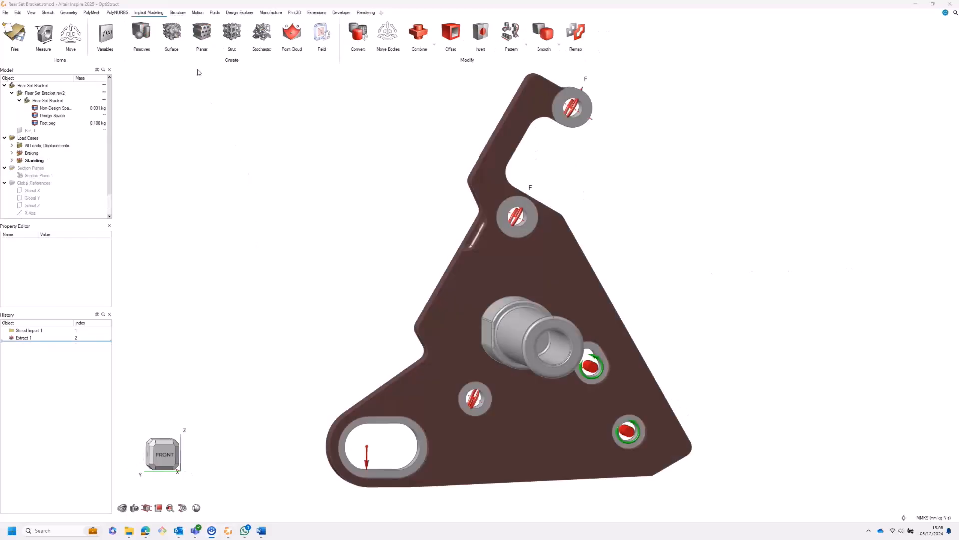
# Step: Review the bracket's Braking analysis results as displacement, tension/compression and von Mises stress
pyautogui.click(181, 14)
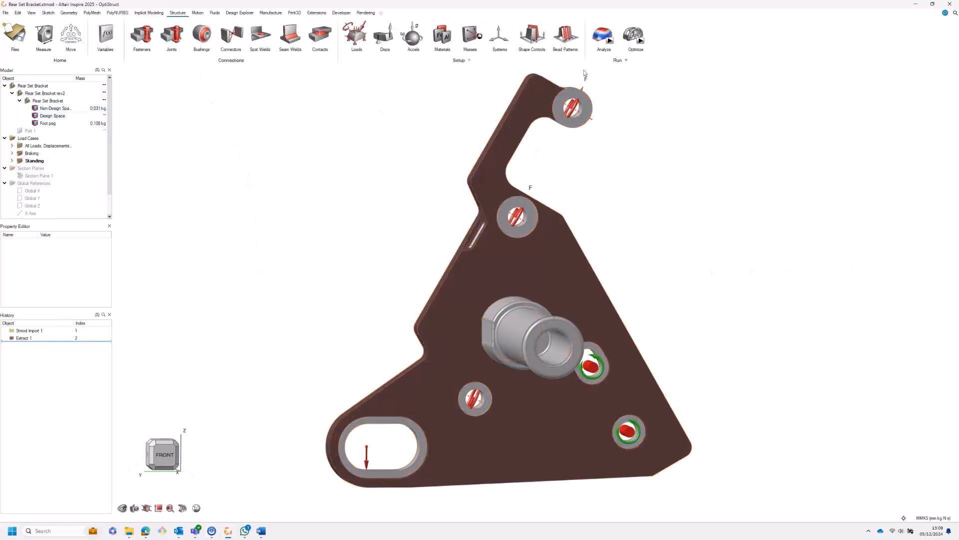
pyautogui.click(604, 35)
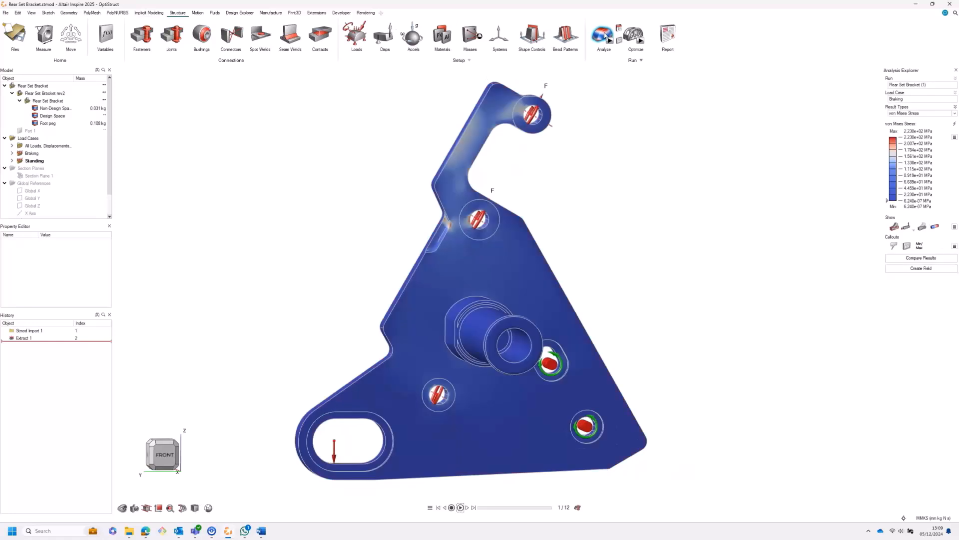
pyautogui.click(915, 114)
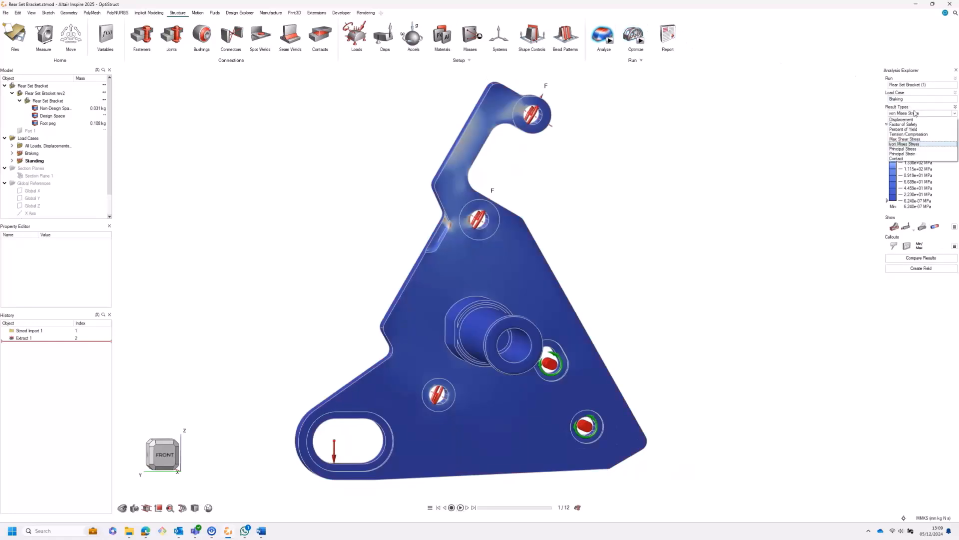
pyautogui.click(912, 119)
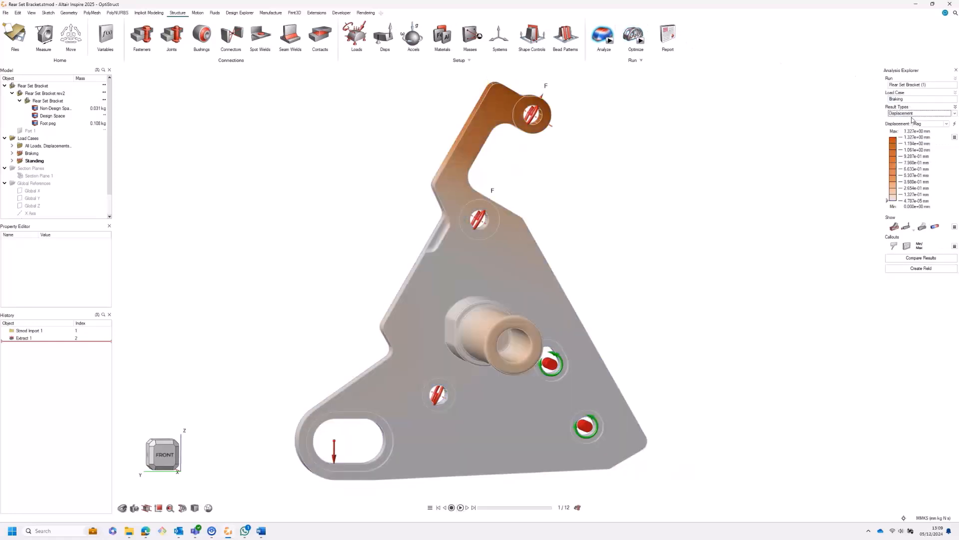
pyautogui.click(913, 115)
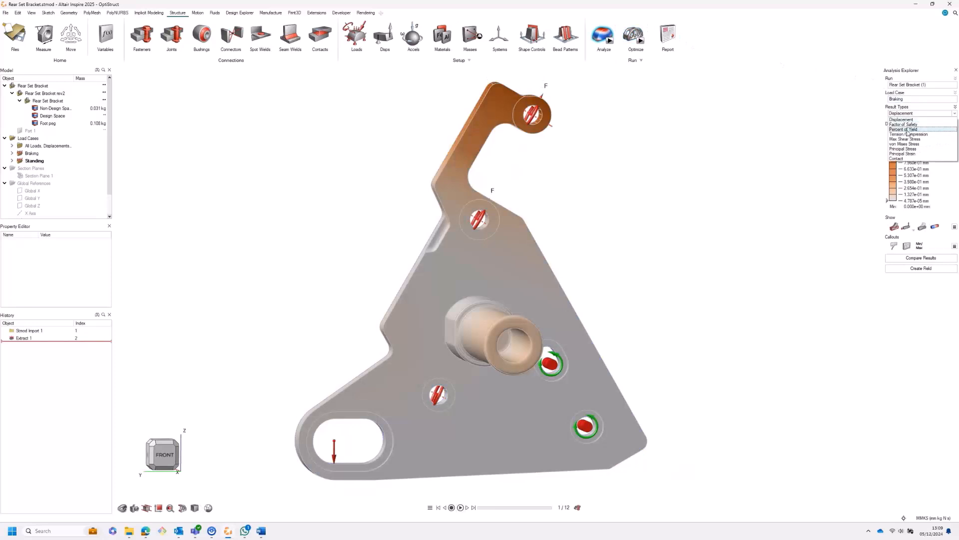
pyautogui.click(905, 133)
pyautogui.click(910, 113)
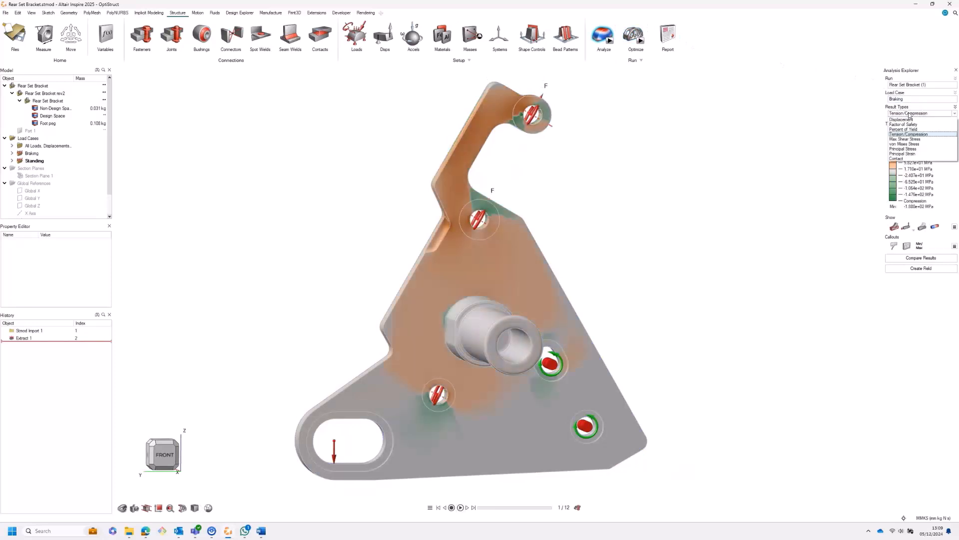
pyautogui.click(906, 144)
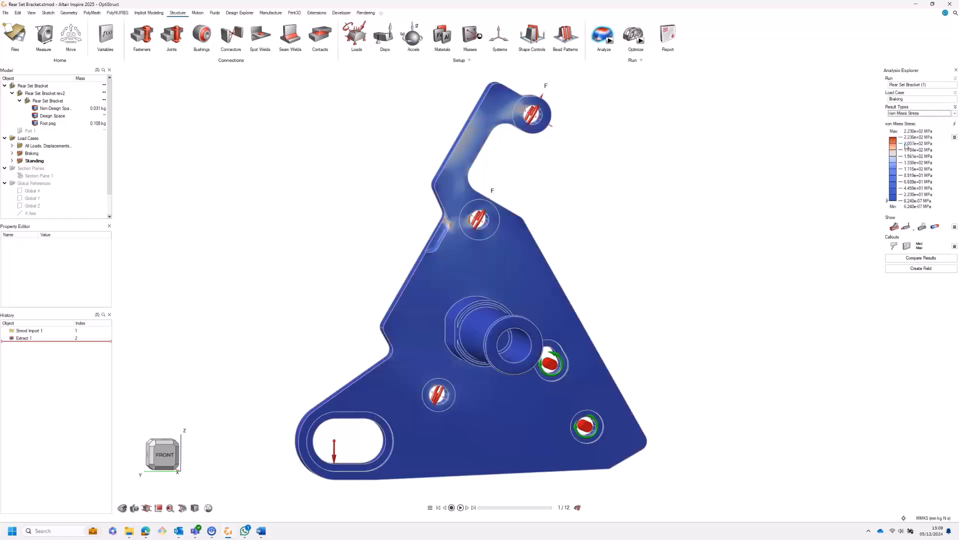
# Step: Create a field from the von Mises results, driven by the design space stress, with a percentage output range of 0 to 100
pyautogui.click(908, 269)
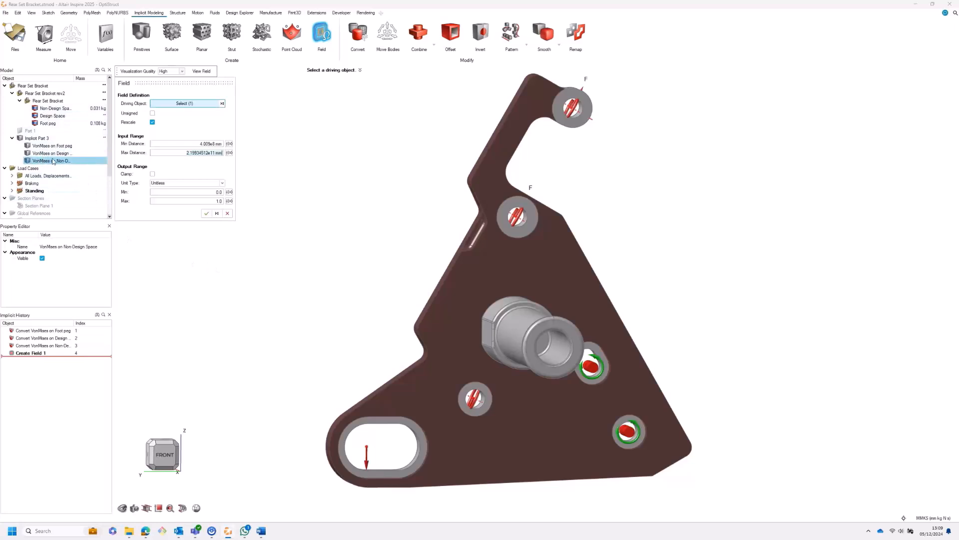
pyautogui.click(222, 104)
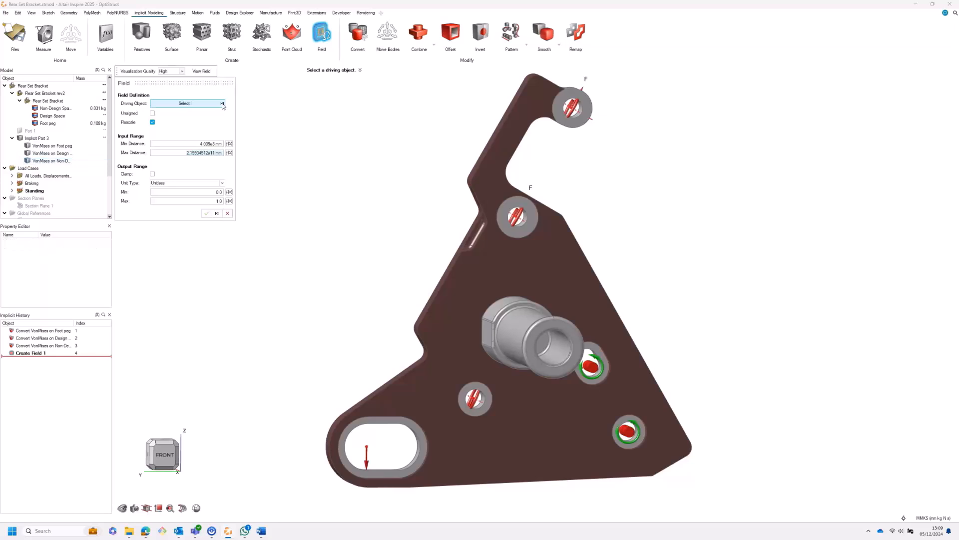
pyautogui.click(53, 153)
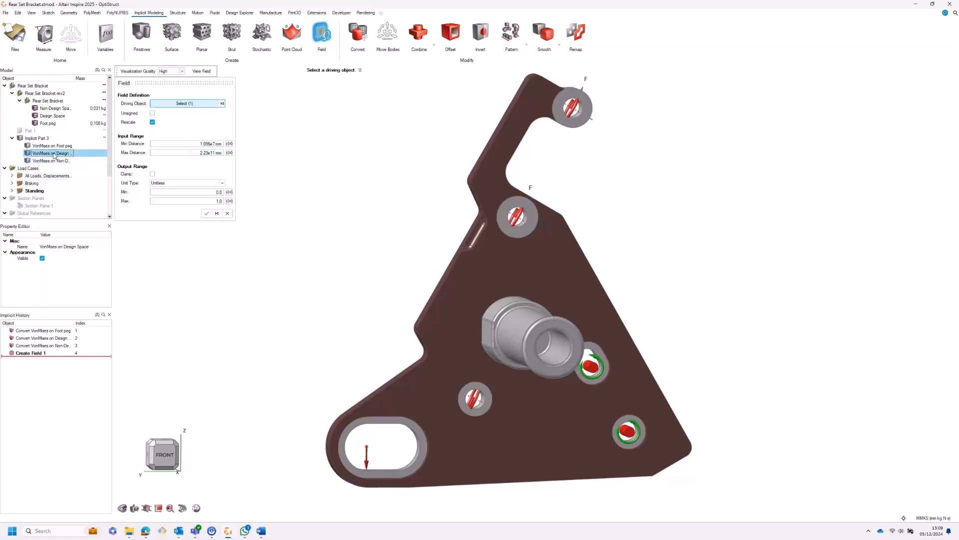
pyautogui.click(176, 184)
pyautogui.click(169, 201)
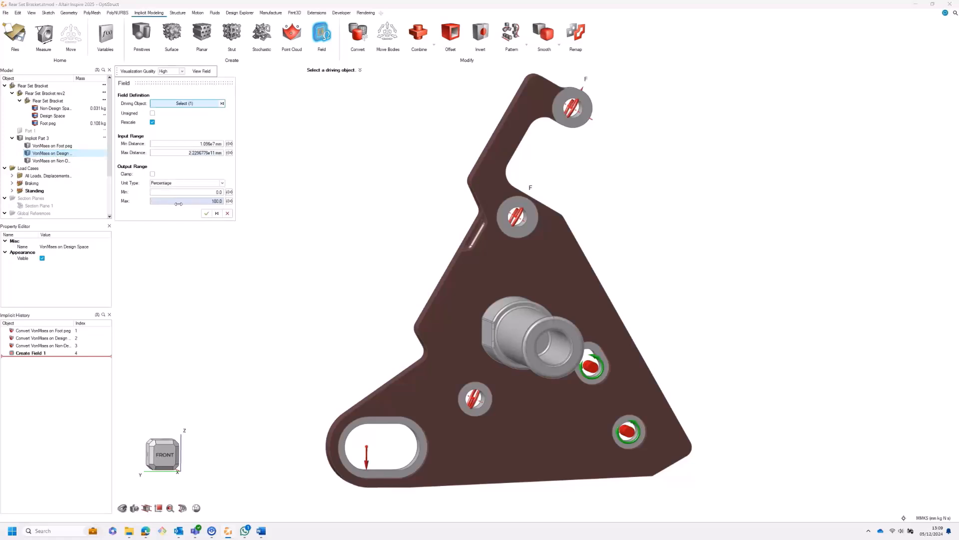
pyautogui.click(206, 213)
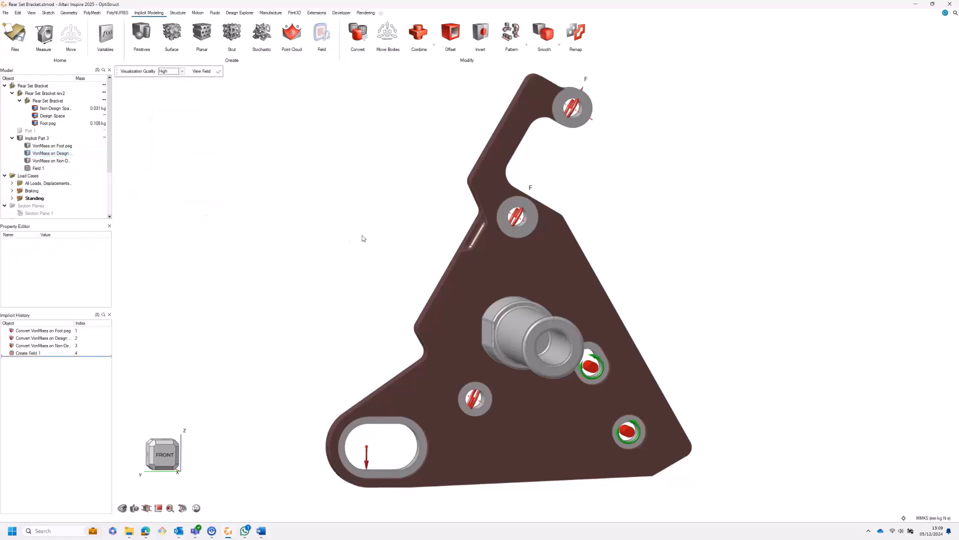
# Step: Fill the design space with a gyroid surface lattice using a uniform 2.5 mm cell size
pyautogui.click(485, 265)
pyautogui.click(172, 33)
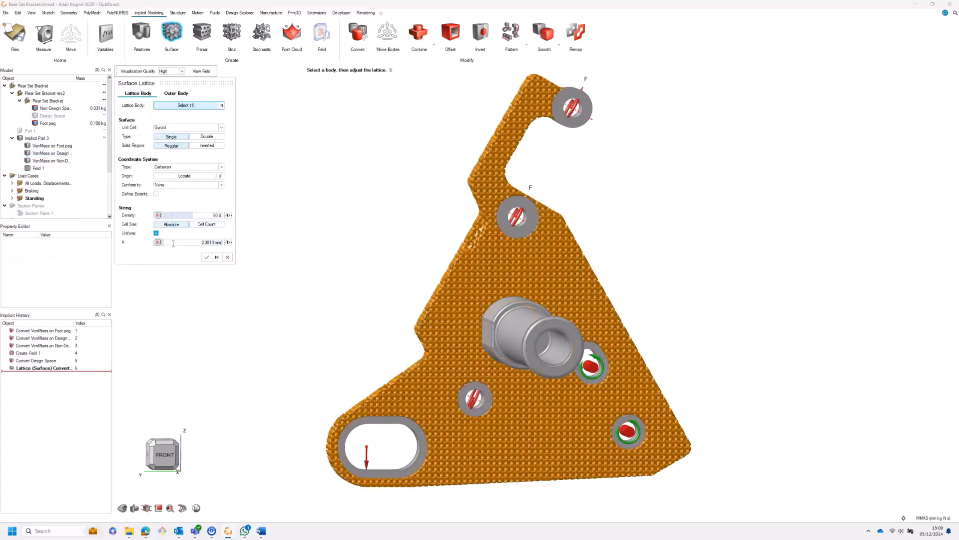
pyautogui.click(165, 455)
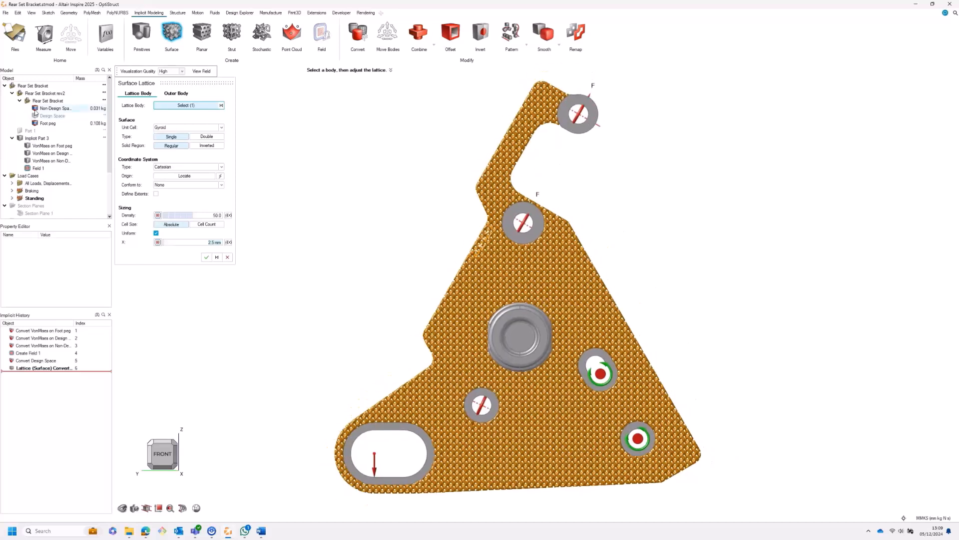
# Step: Hide the non-design space and foot peg, and drive the lattice density with Field 1
pyautogui.click(35, 108)
pyautogui.click(35, 124)
pyautogui.click(159, 215)
pyautogui.click(180, 216)
pyautogui.click(180, 229)
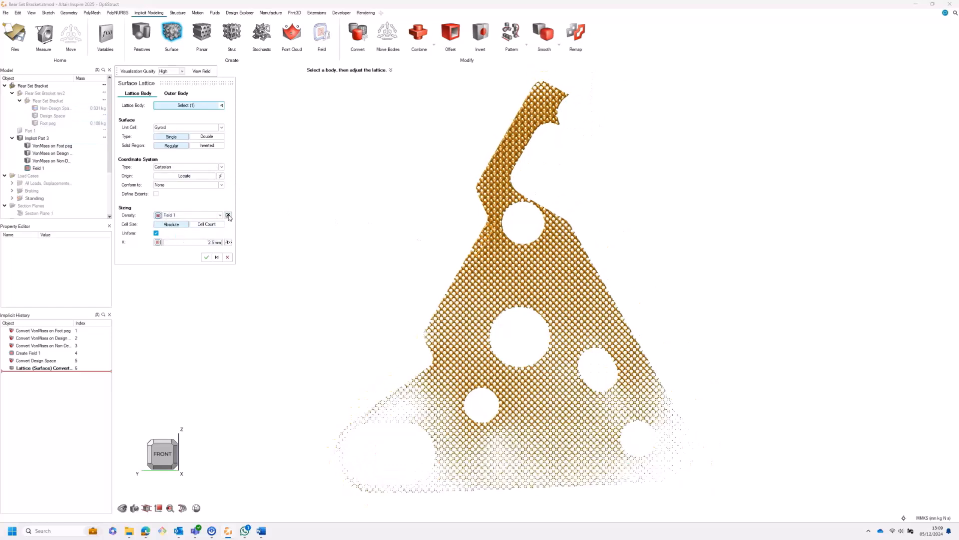
# Step: Edit the lattice's density field so its input range runs from 1.0e7 mm to 5.0e10 mm
pyautogui.click(228, 216)
pyautogui.click(194, 144)
pyautogui.hotkey('ctrl', 'a')
pyautogui.write('1.0e7')
pyautogui.press('Tab')
pyautogui.hotkey('ctrl', 'a')
pyautogui.write('2e10')
pyautogui.press('Return')
pyautogui.hotkey('ctrl', 'a')
pyautogui.write('5e10')
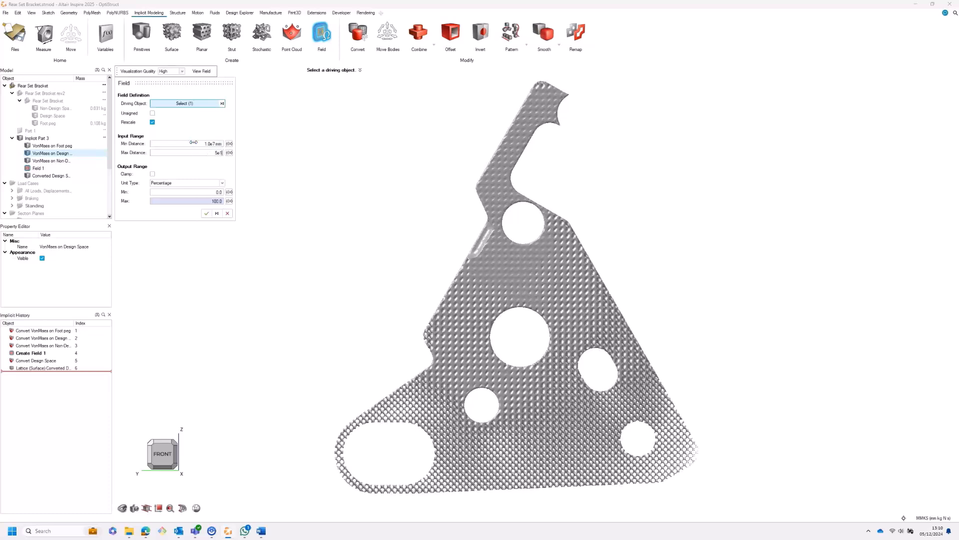
pyautogui.press('Return')
# Step: Set the density field's minimum output to 10 percent, clamp the output range and accept the field
pyautogui.click(200, 191)
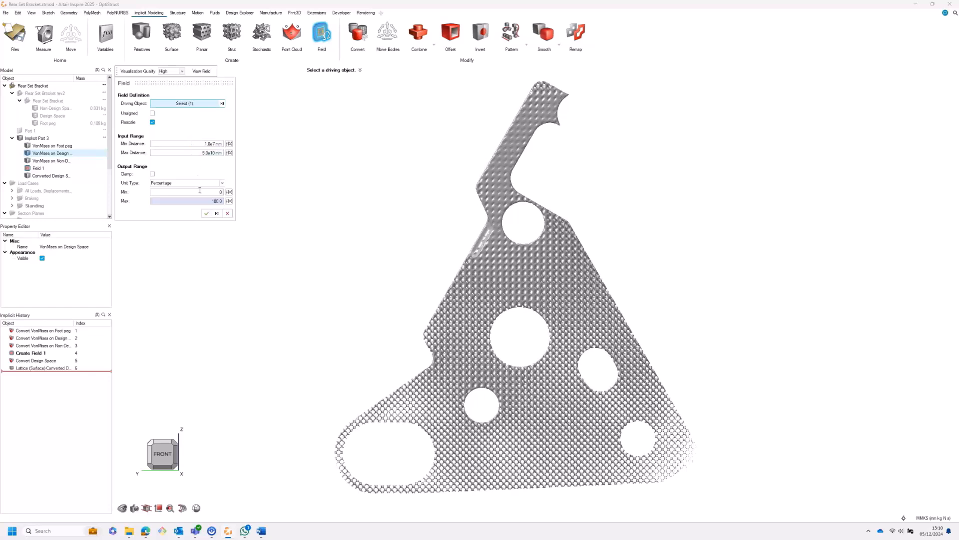
pyautogui.click(152, 174)
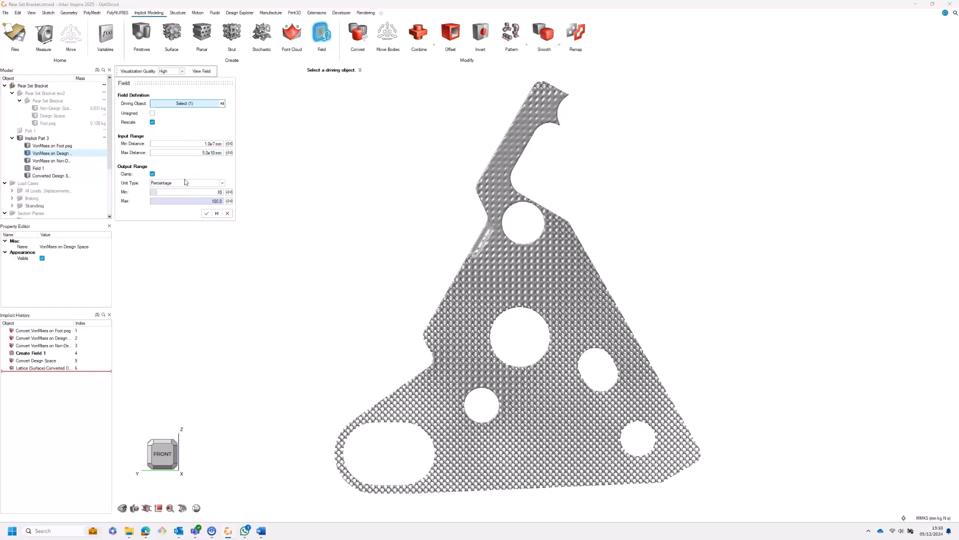
pyautogui.click(206, 215)
pyautogui.moveTo(558, 281); pyautogui.dragTo(319, 313, button='middle')
pyautogui.scroll(5, 591, 140)
pyautogui.moveTo(591, 140); pyautogui.dragTo(533, 295, button='right')
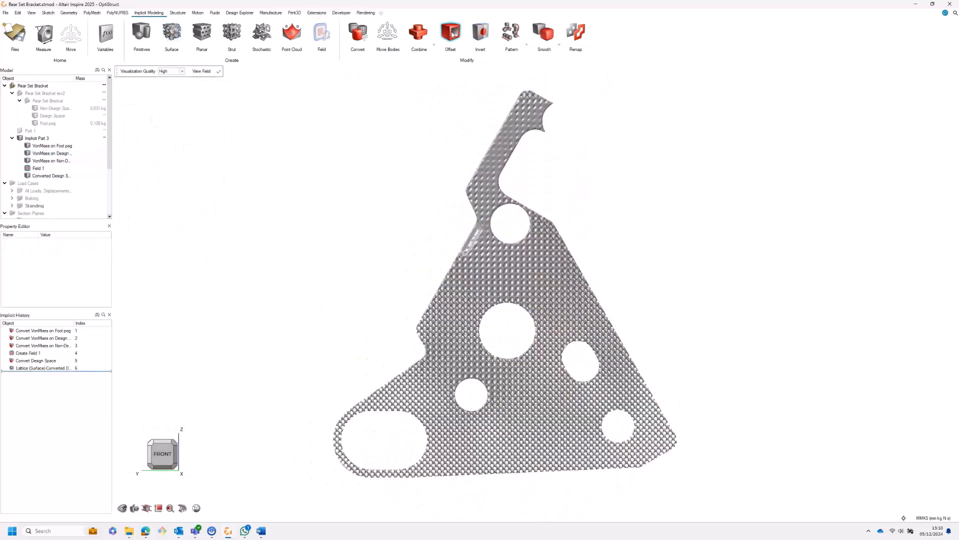
# Step: Offset Part 1 outward, with a newly created field driving the outward distance
pyautogui.click(451, 33)
pyautogui.click(31, 130)
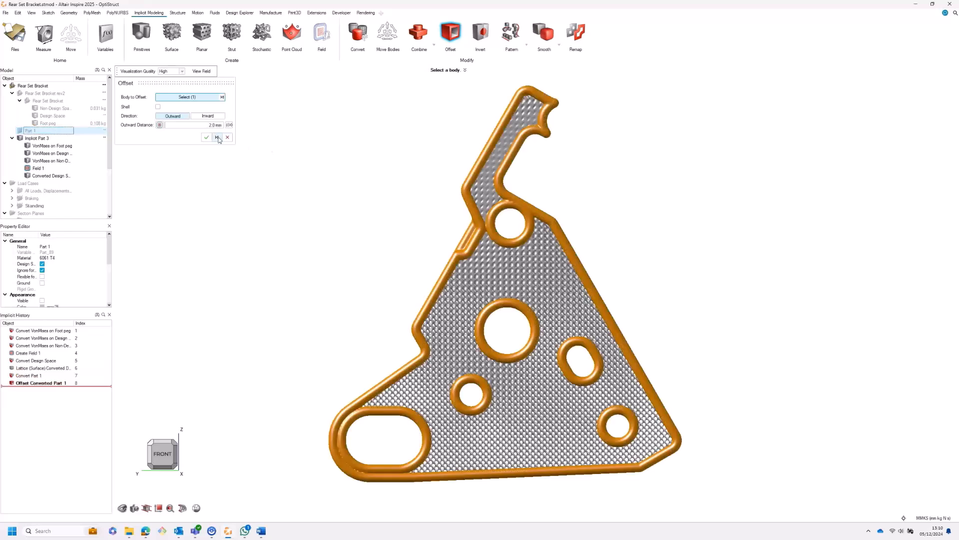
pyautogui.click(160, 125)
pyautogui.click(170, 126)
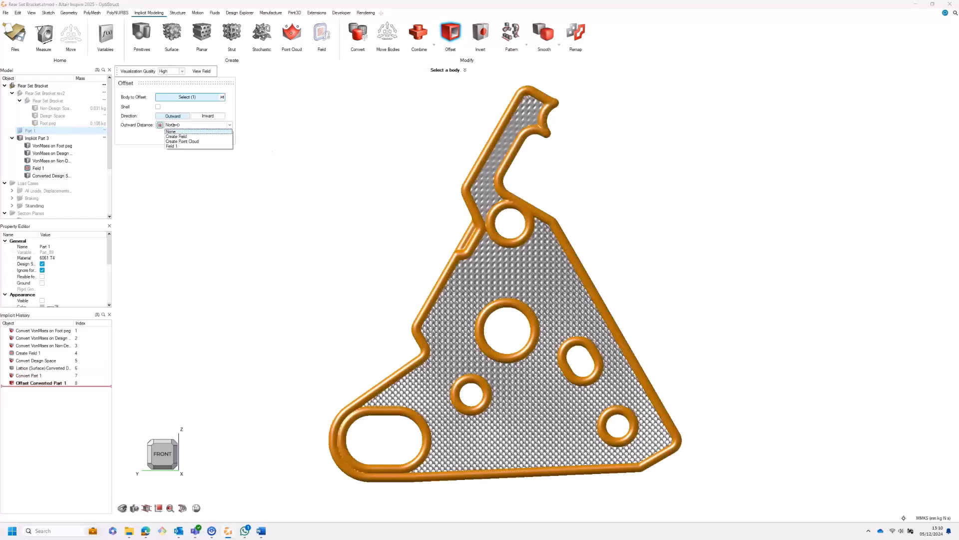
pyautogui.click(181, 139)
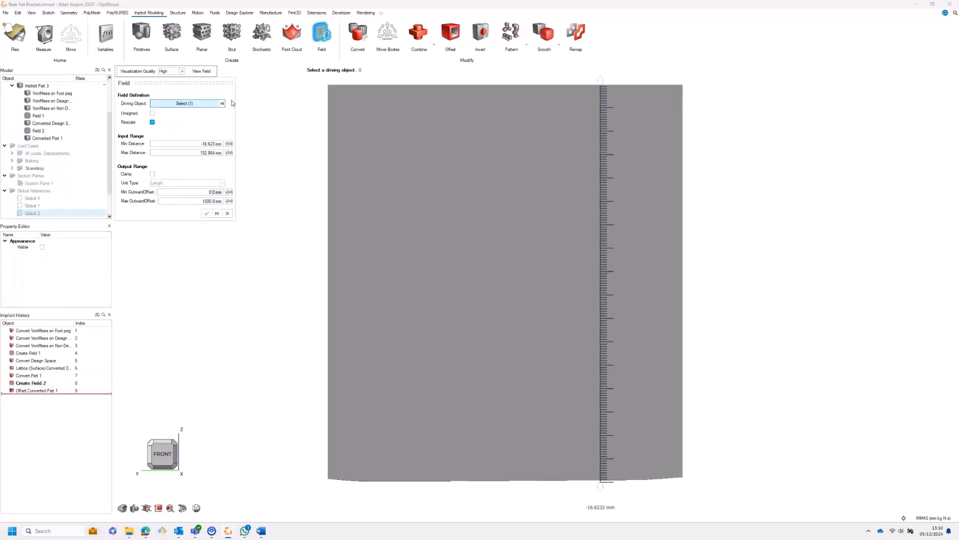
# Step: Set the offset field's output range to 1.0 mm minimum and 3.0 mm maximum outward offset
pyautogui.click(194, 192)
pyautogui.write('3')
pyautogui.press('Tab')
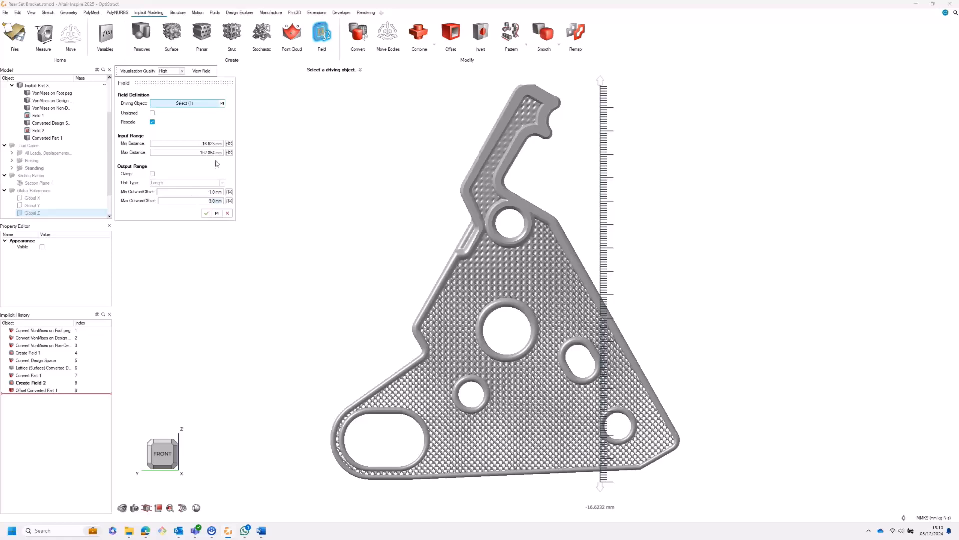
# Step: Drive the offset field with the design space von Mises stress, set its maximum outward offset to 5.0 mm and apply the offset
pyautogui.click(222, 104)
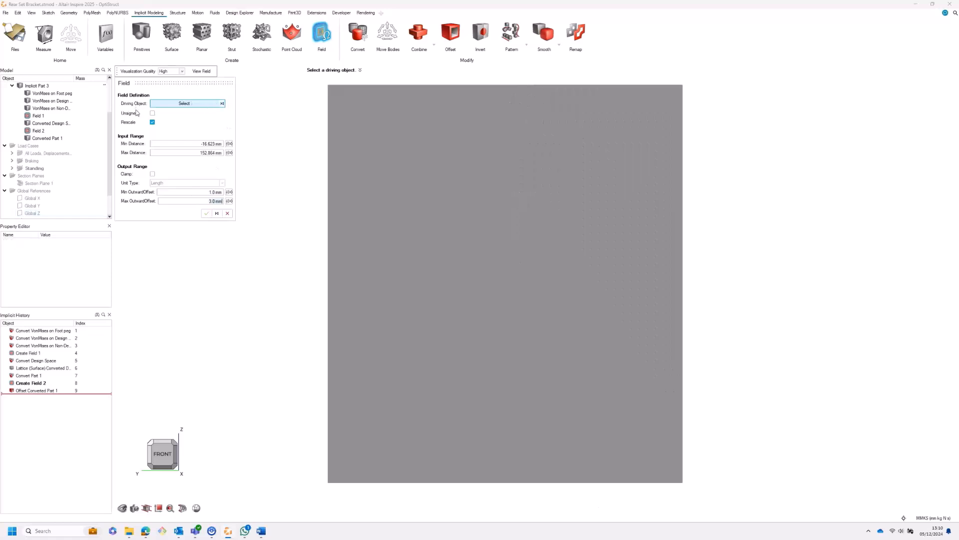
pyautogui.click(52, 101)
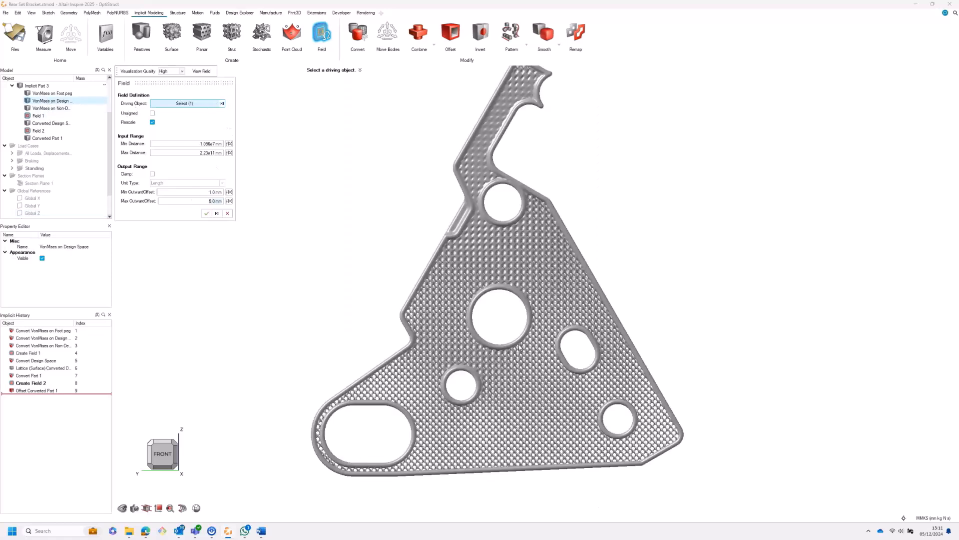
pyautogui.click(207, 213)
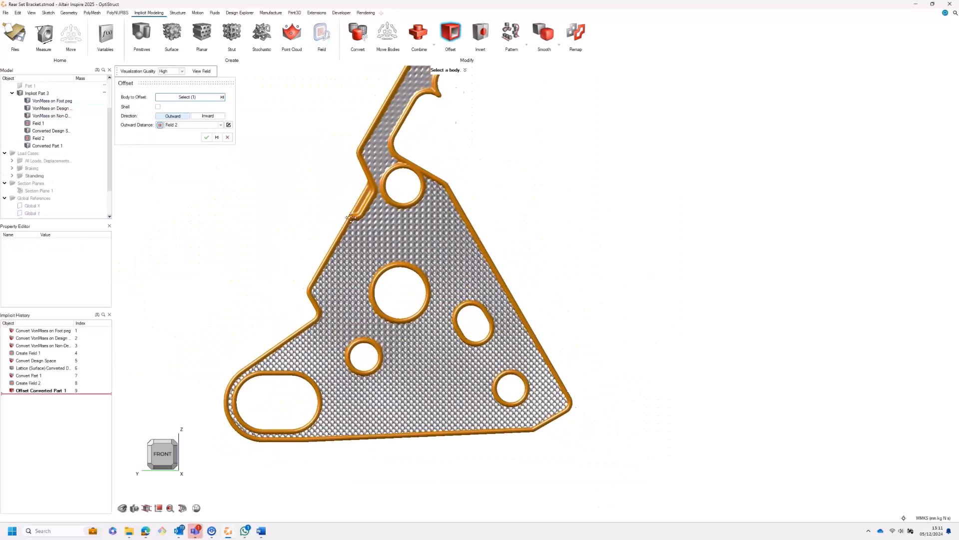
pyautogui.click(206, 137)
# Step: Intersect the offset part with the original design space using a sharp transition
pyautogui.click(434, 44)
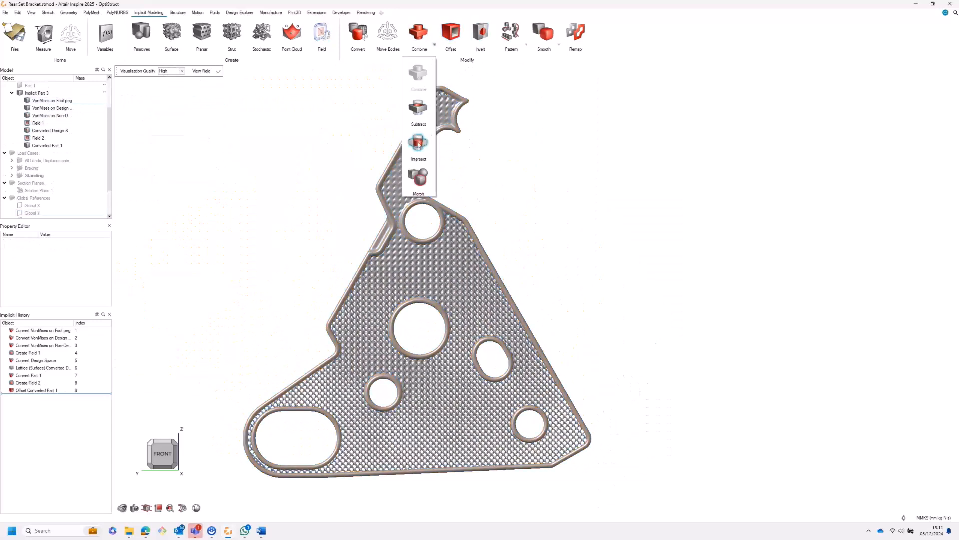
pyautogui.click(418, 144)
pyautogui.click(439, 92)
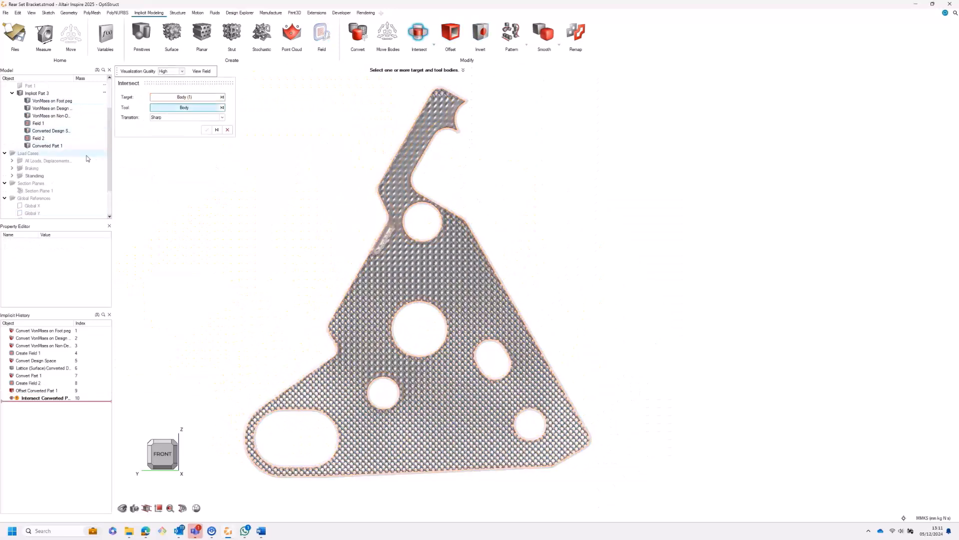
pyautogui.click(37, 102)
pyautogui.click(207, 129)
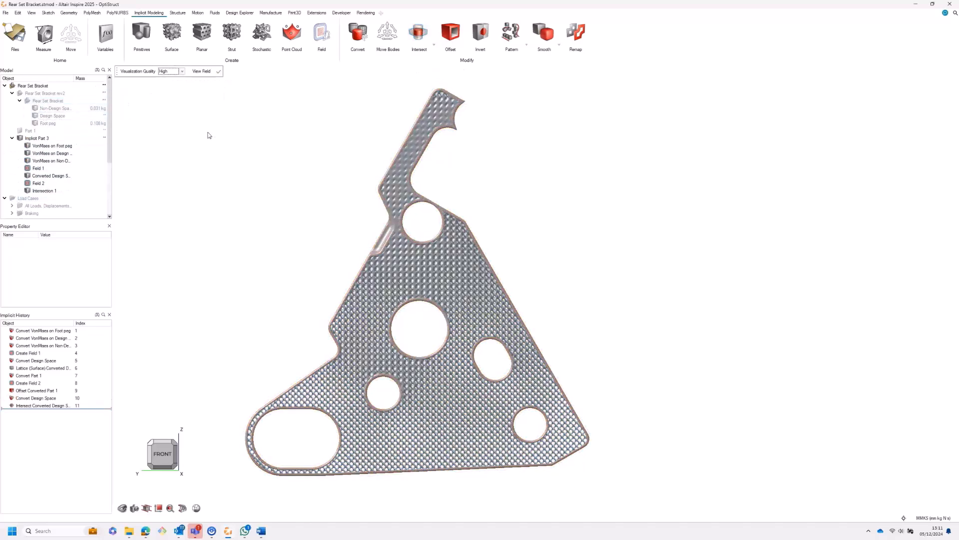
# Step: Combine the lattice with the intersected body using a sharp transition, and section the result with Section Plane 1
pyautogui.click(434, 45)
pyautogui.click(419, 72)
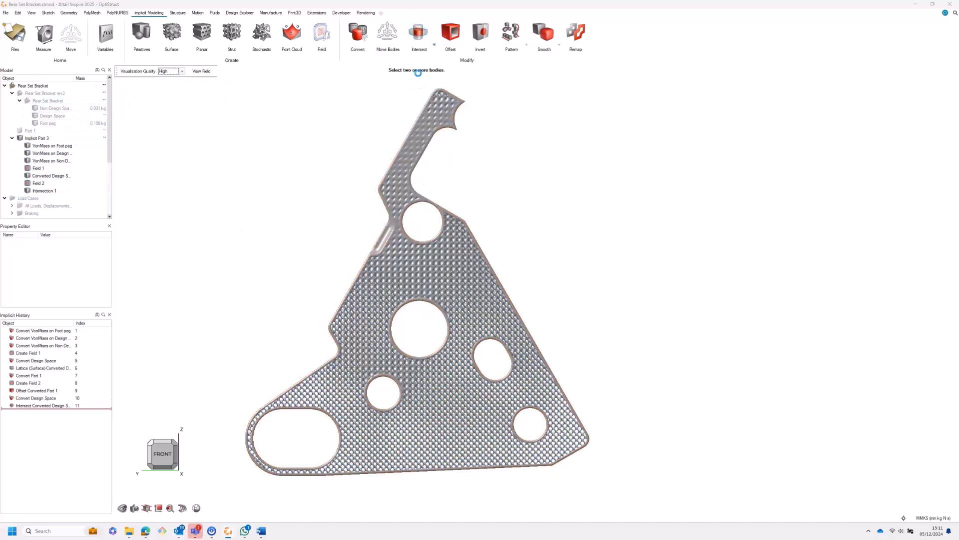
pyautogui.click(411, 109)
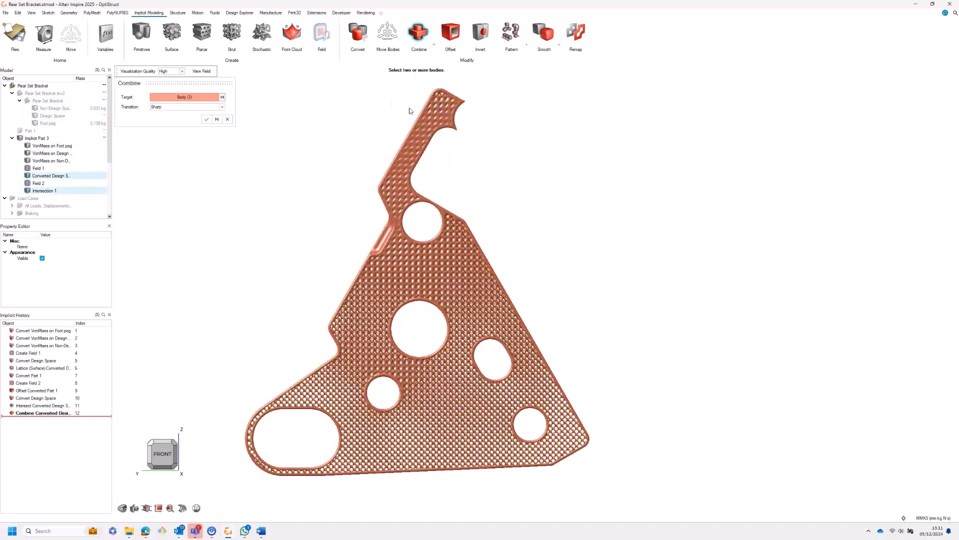
pyautogui.click(207, 119)
pyautogui.click(183, 508)
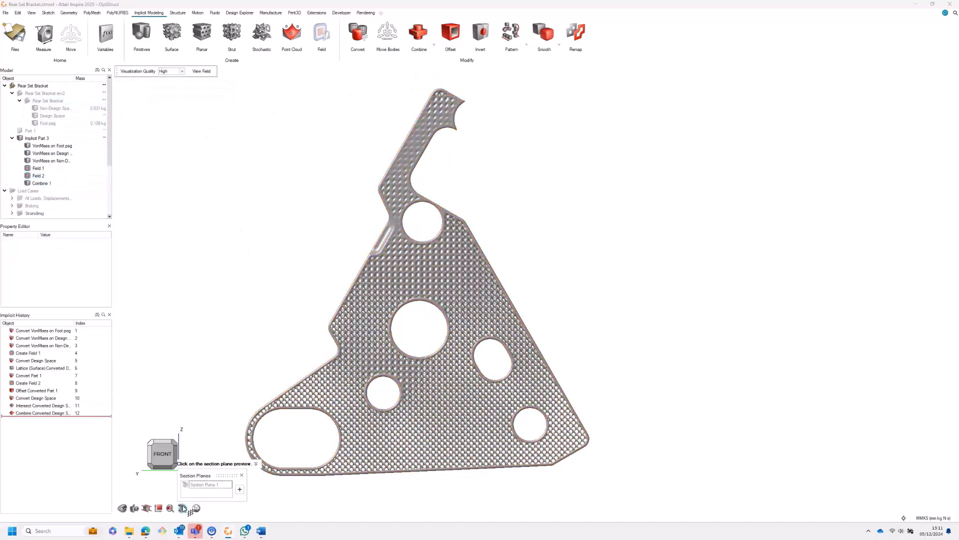
pyautogui.click(185, 484)
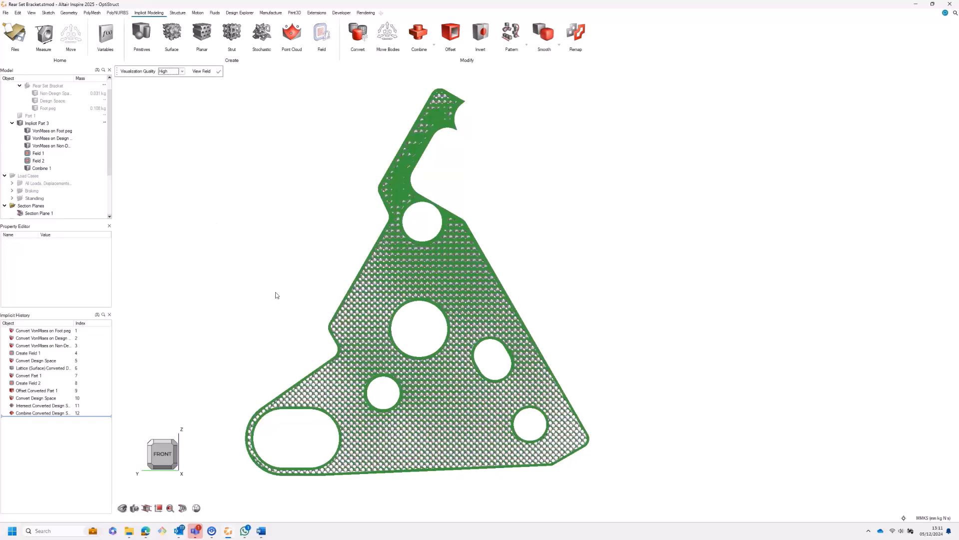
# Step: Reopen Field 2 from the implicit history and reapply it with the Part 1 offset, using outward offsets from 1.0 to 5.0 mm
pyautogui.click(35, 383)
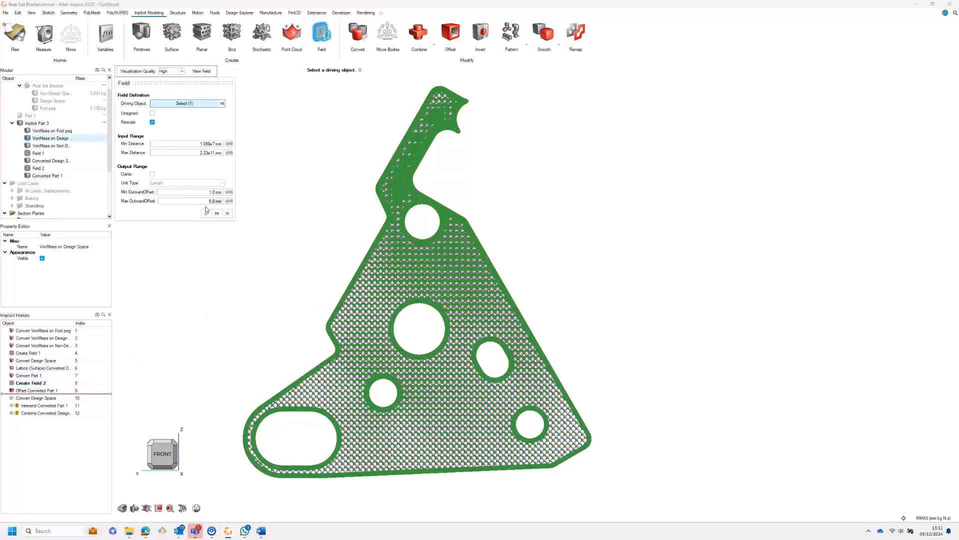
pyautogui.click(206, 212)
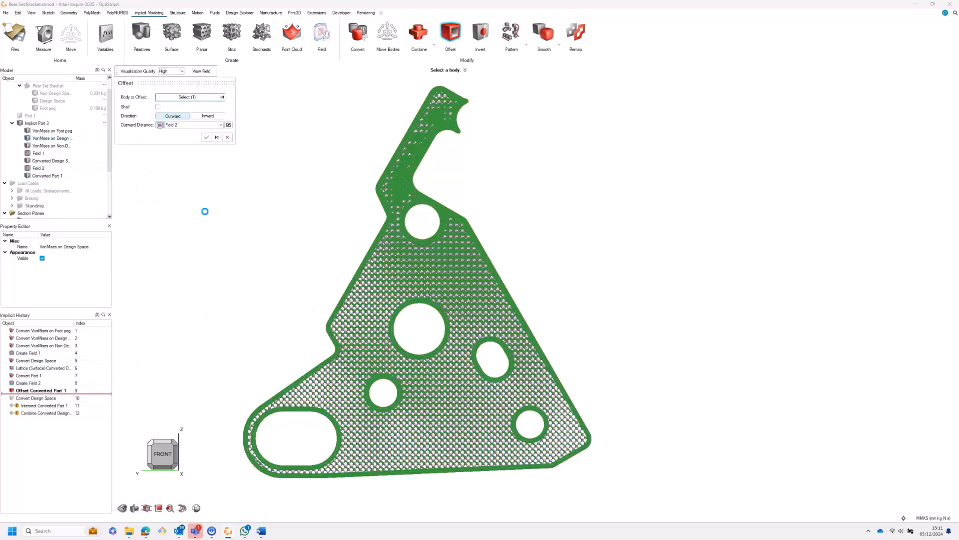
pyautogui.click(208, 139)
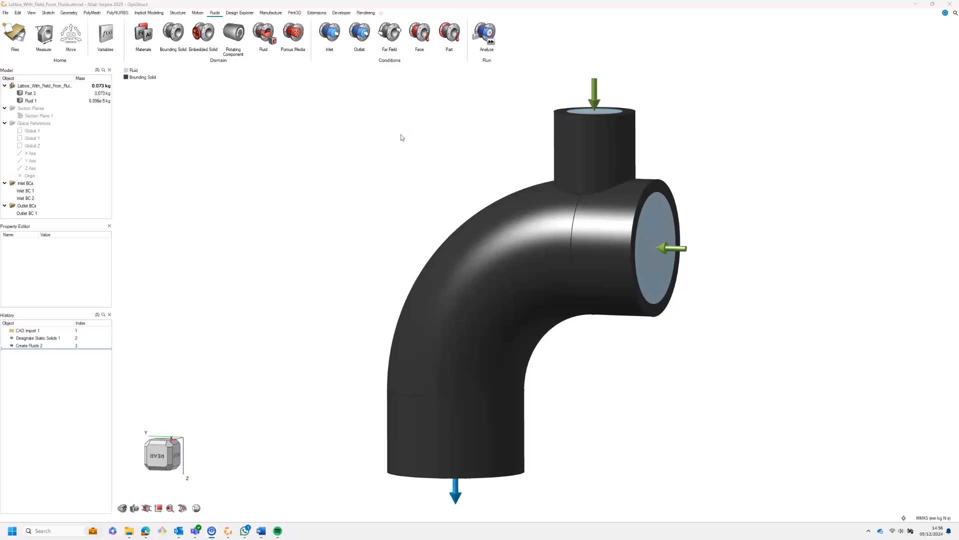
# Step: Display the fluid analysis velocity results for the pipe and section them with Section Plane 1
pyautogui.click(489, 33)
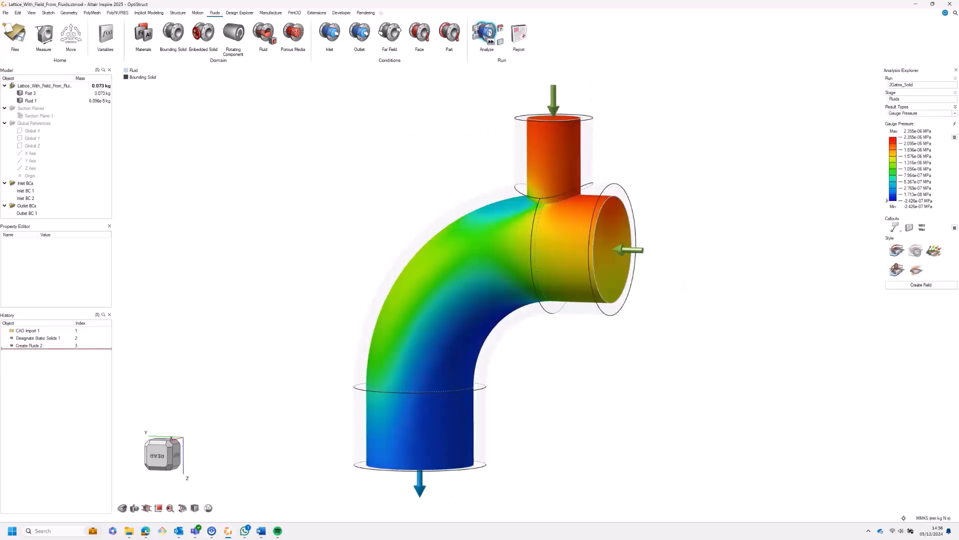
pyautogui.click(918, 113)
pyautogui.click(899, 123)
pyautogui.click(21, 116)
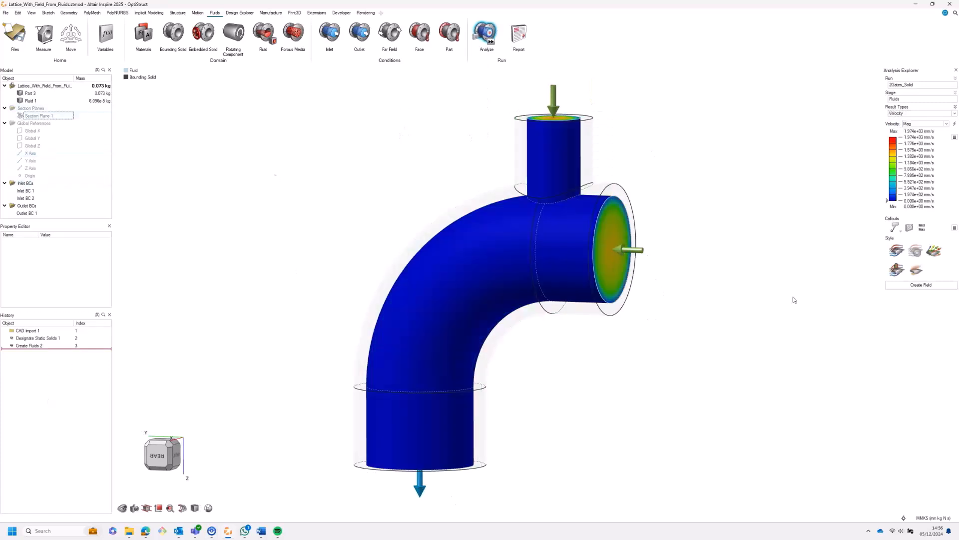
pyautogui.click(897, 250)
# Step: Create an implicit field from the velocity results with its output unit type set to Percentage
pyautogui.click(922, 285)
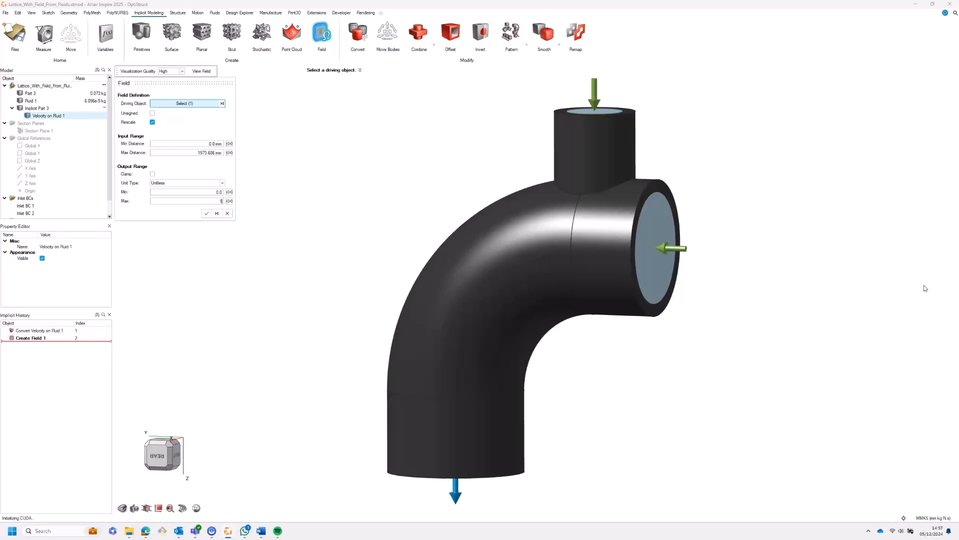
pyautogui.click(190, 184)
pyautogui.click(180, 197)
pyautogui.click(207, 213)
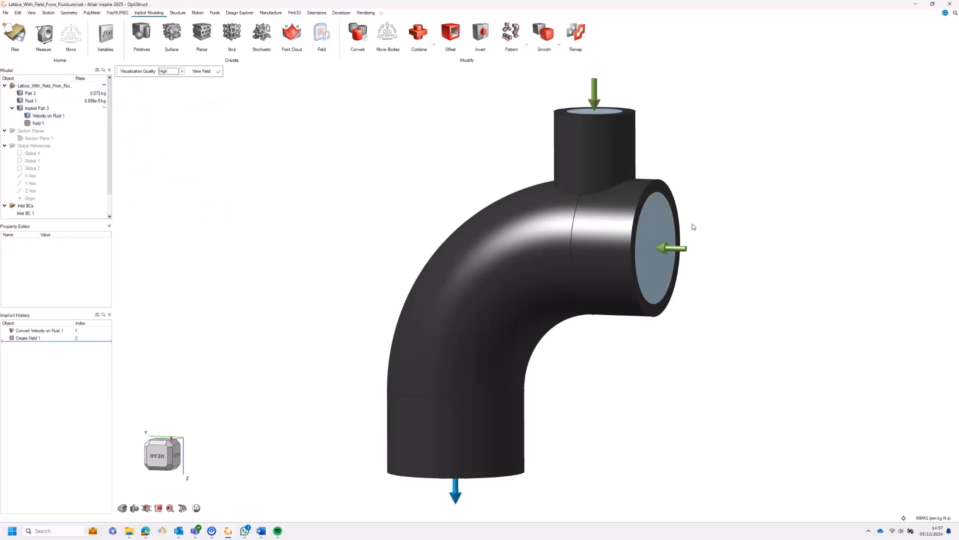
# Step: Create a gyroid surface lattice in Fluid 1 with a 2 mm absolute cell size and density driven by Field 1
pyautogui.click(172, 31)
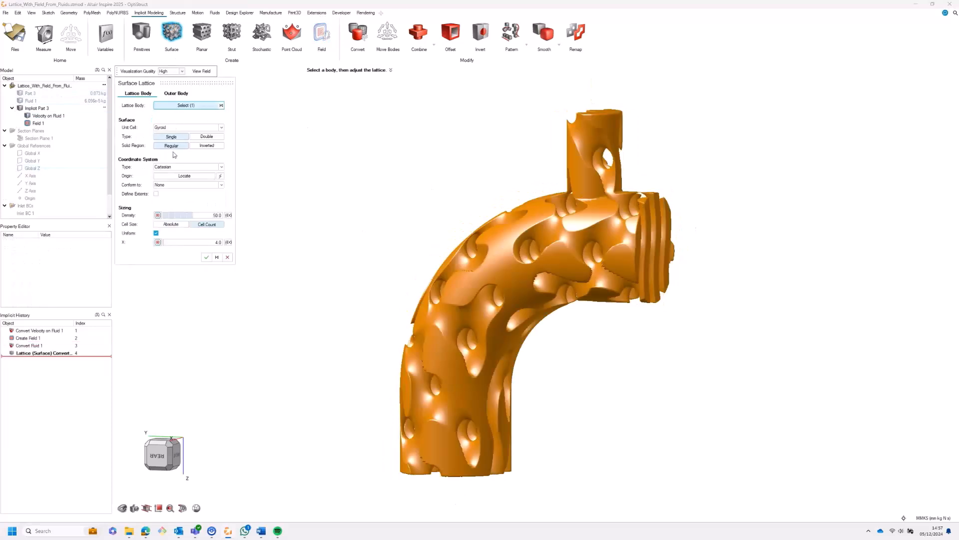
pyautogui.click(171, 224)
pyautogui.click(186, 239)
pyautogui.write('2')
pyautogui.click(158, 215)
pyautogui.click(170, 216)
pyautogui.click(173, 236)
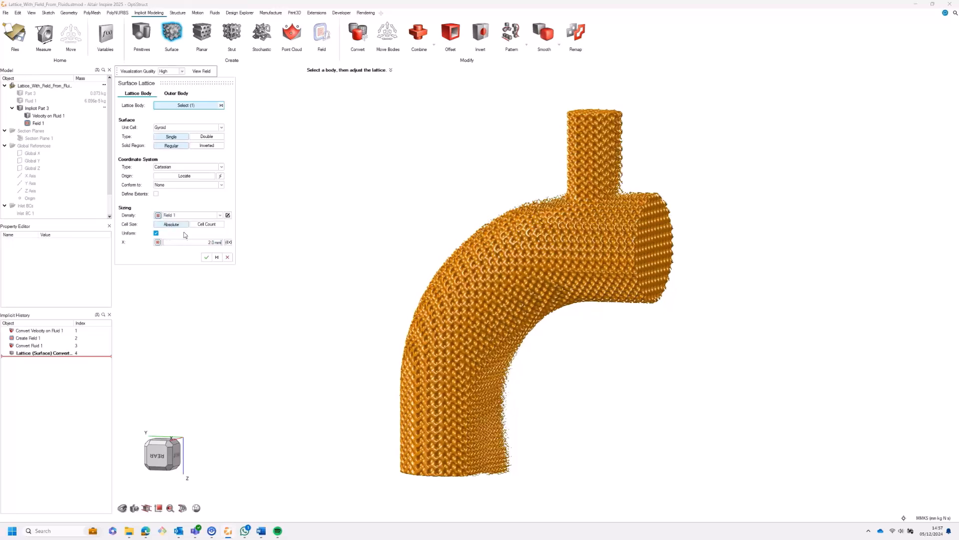
# Step: Section the lattice, compare it with density set to None, and accept it with Field 1 driving the density
pyautogui.click(19, 139)
pyautogui.click(190, 216)
pyautogui.click(168, 222)
pyautogui.click(195, 215)
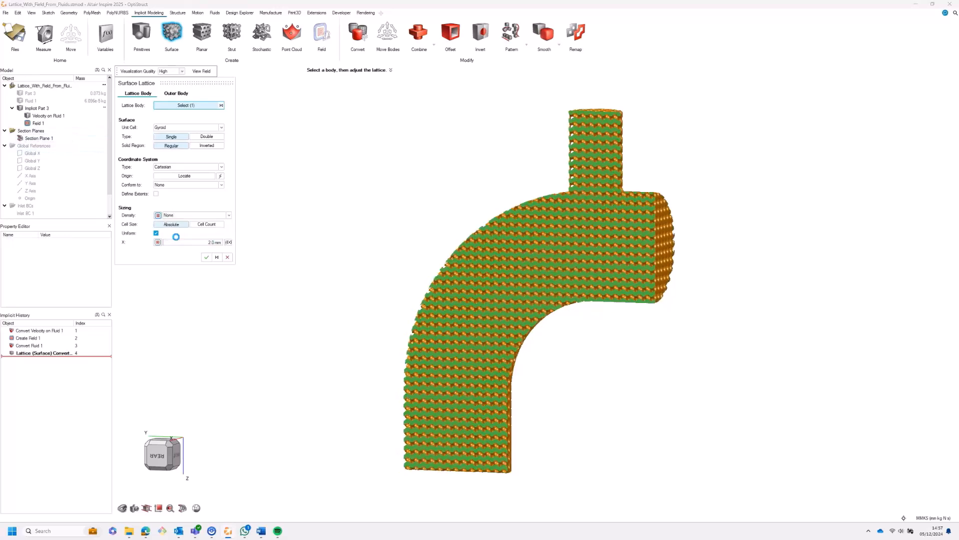
pyautogui.click(177, 237)
pyautogui.click(206, 257)
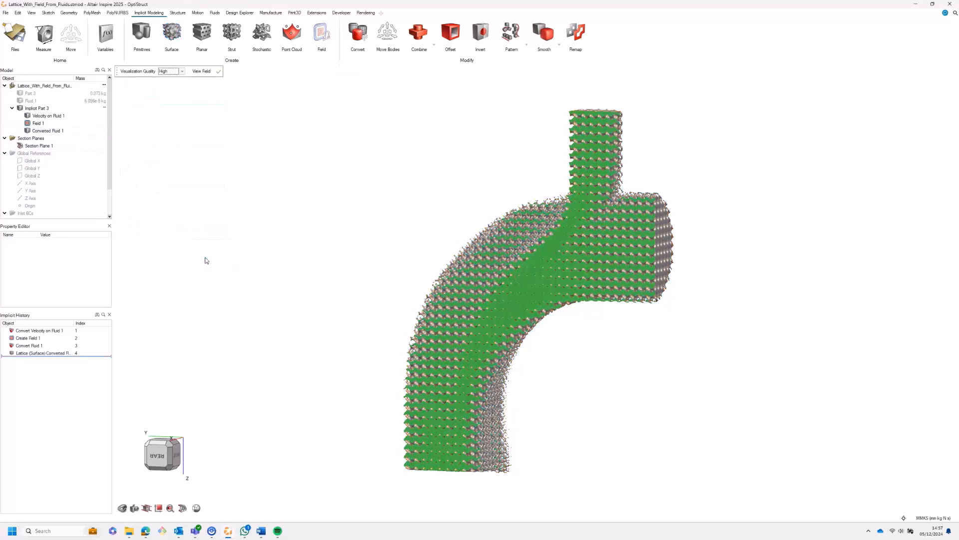
# Step: Reopen the fluid analysis results to compare the velocity distribution with the lattice
pyautogui.click(214, 12)
pyautogui.click(490, 39)
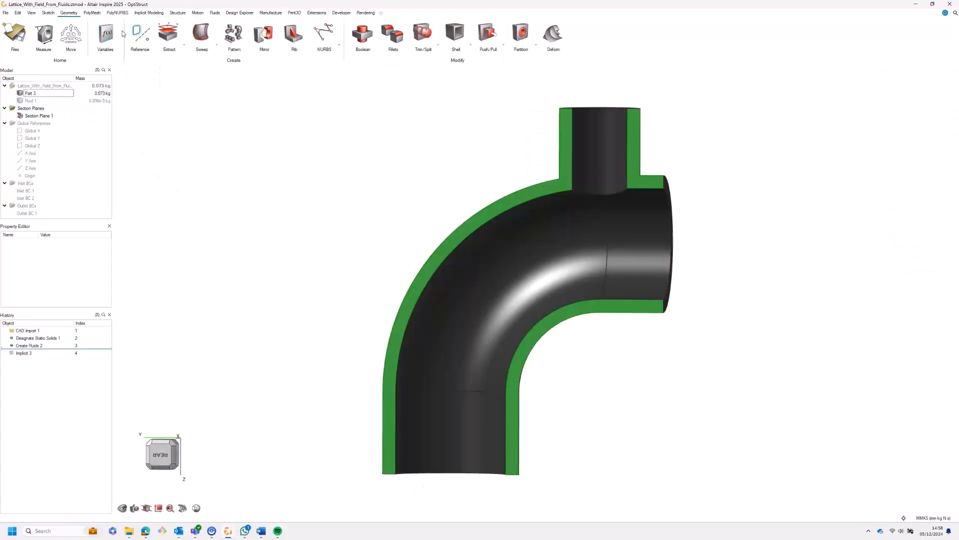
# Step: Extract all the inner wall faces of the pipe as a separate surface part
pyautogui.click(168, 34)
pyautogui.click(592, 252)
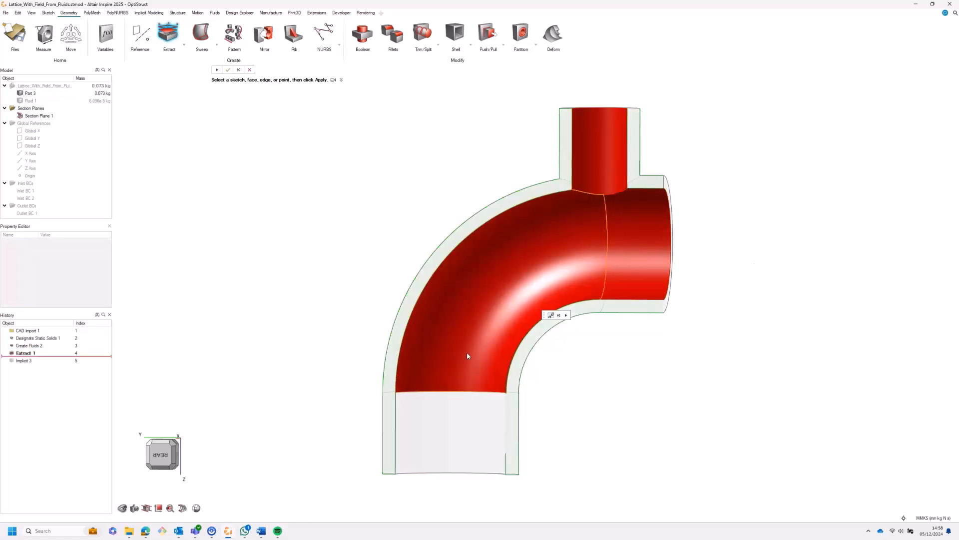
pyautogui.click(465, 426)
pyautogui.click(20, 116)
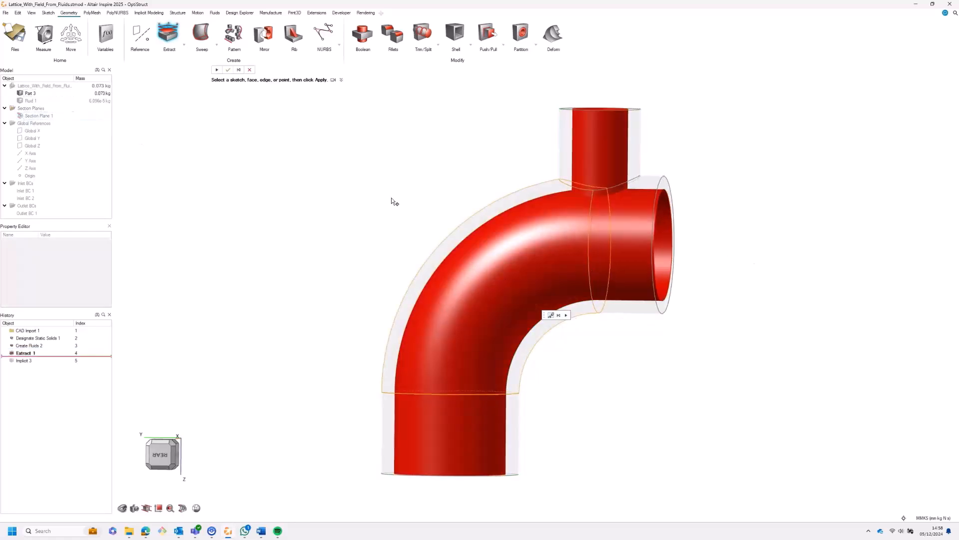
pyautogui.click(229, 71)
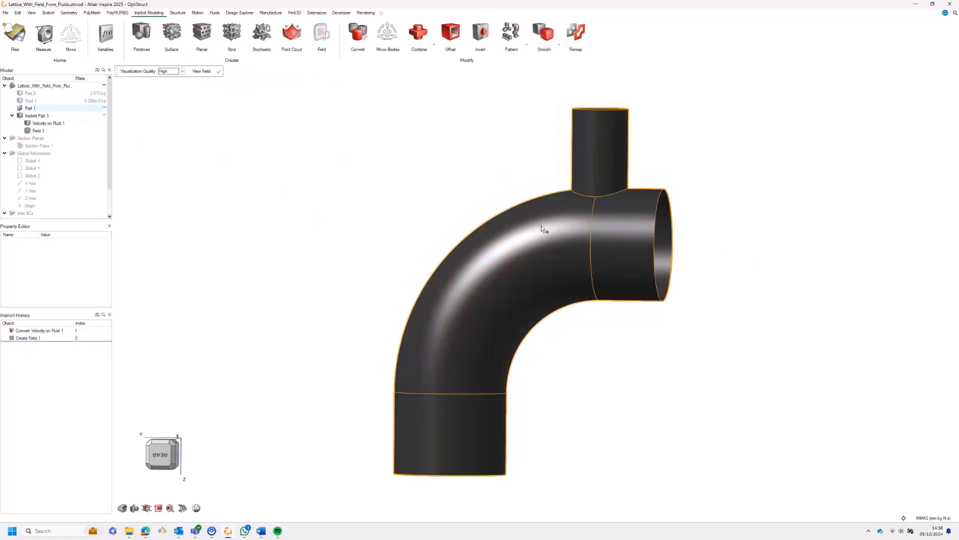
# Step: Offset the extracted inner surface implicitly, section it with Section Plane 1, and assign a new field to the outward distance
pyautogui.click(541, 226)
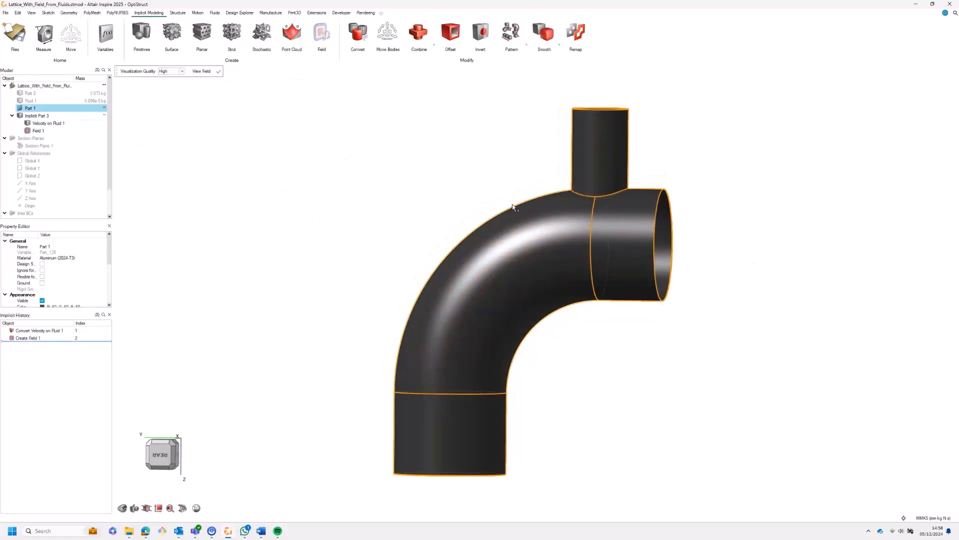
pyautogui.click(450, 32)
pyautogui.moveTo(508, 318); pyautogui.dragTo(508, 295, button='middle')
pyautogui.click(20, 146)
pyautogui.click(160, 125)
pyautogui.click(174, 128)
pyautogui.click(183, 142)
# Step: Set the new field's outward offset range to 1.0 mm minimum and 3.0 mm maximum
pyautogui.click(186, 192)
pyautogui.write('1')
pyautogui.press('Tab')
pyautogui.write('3')
pyautogui.press('Return')
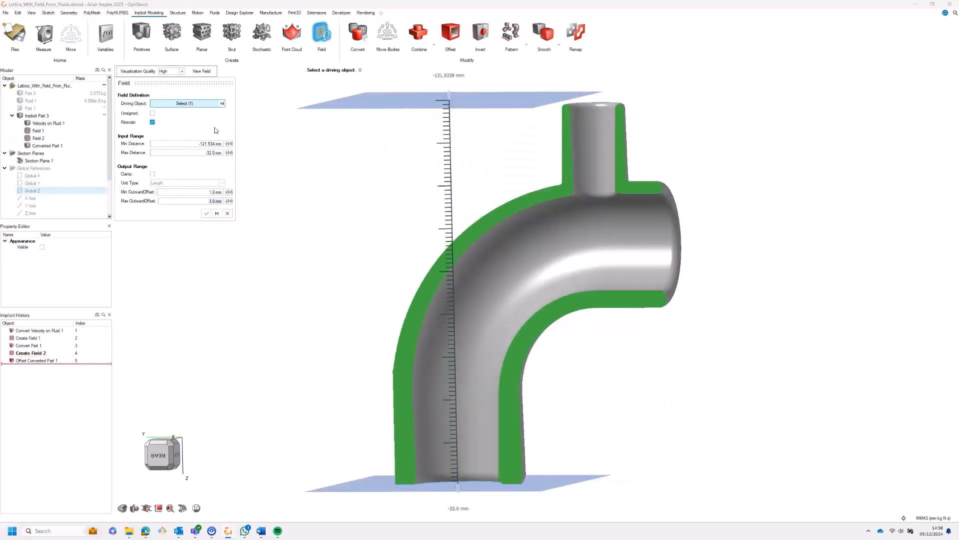
# Step: Replace the field's driving object with Velocity on Fluid 1, and apply the field and the offset
pyautogui.click(222, 103)
pyautogui.click(38, 124)
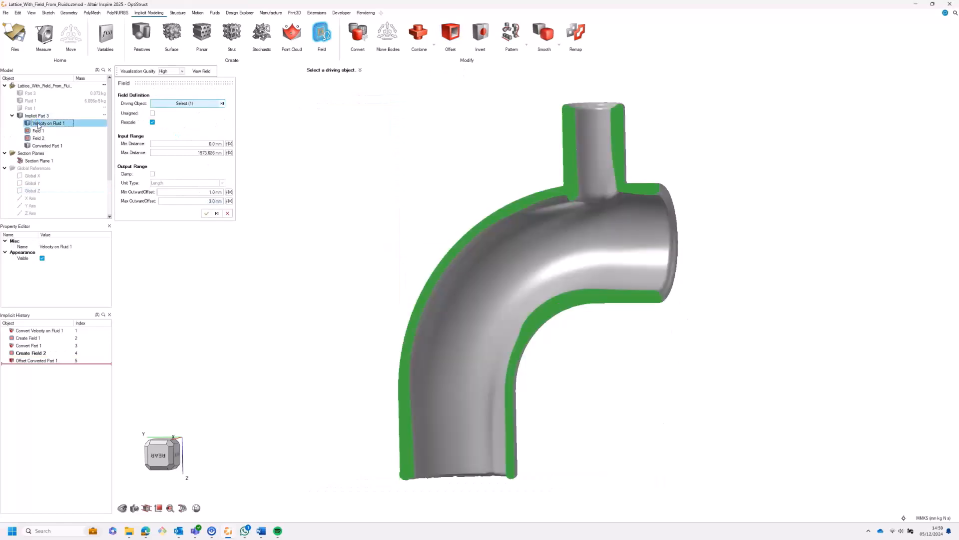
pyautogui.moveTo(521, 280); pyautogui.dragTo(575, 283, button='middle')
pyautogui.click(207, 213)
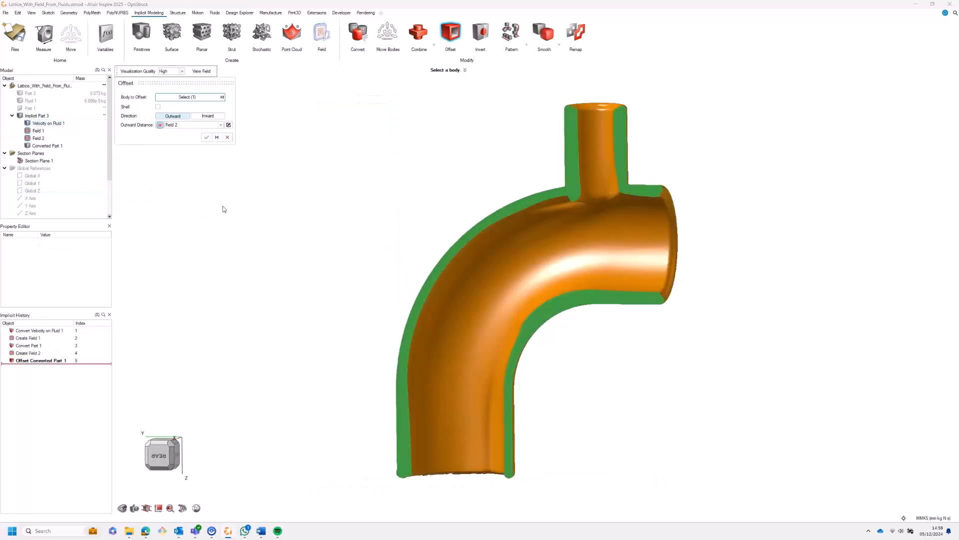
pyautogui.click(207, 137)
# Step: Roll the implicit history back to just after Convert Part 1 and leave implicit editing
pyautogui.moveTo(68, 364)
pyautogui.mouseDown()
pyautogui.moveTo(76, 332)
pyautogui.moveTo(74, 350)
pyautogui.mouseUp()
pyautogui.rightClick(308, 239)
pyautogui.rightClick(309, 239)
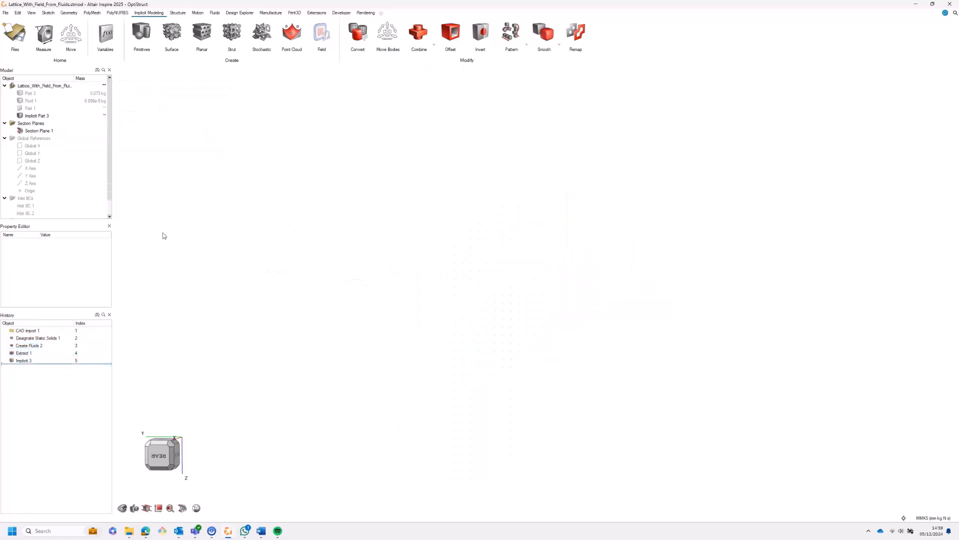
# Step: Display the fluid analysis gauge pressure results and create a field from them in the existing implicit body
pyautogui.click(219, 13)
pyautogui.click(487, 33)
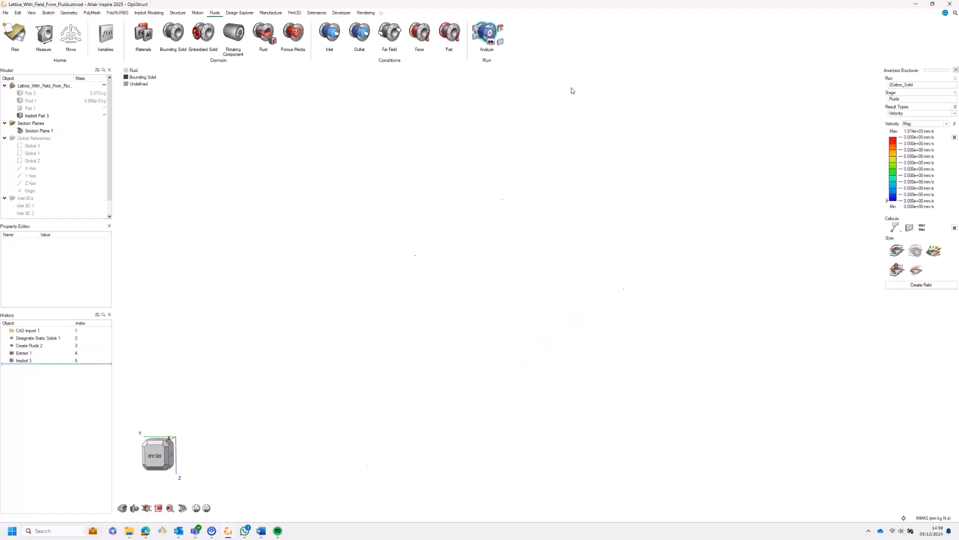
pyautogui.click(913, 114)
pyautogui.click(913, 119)
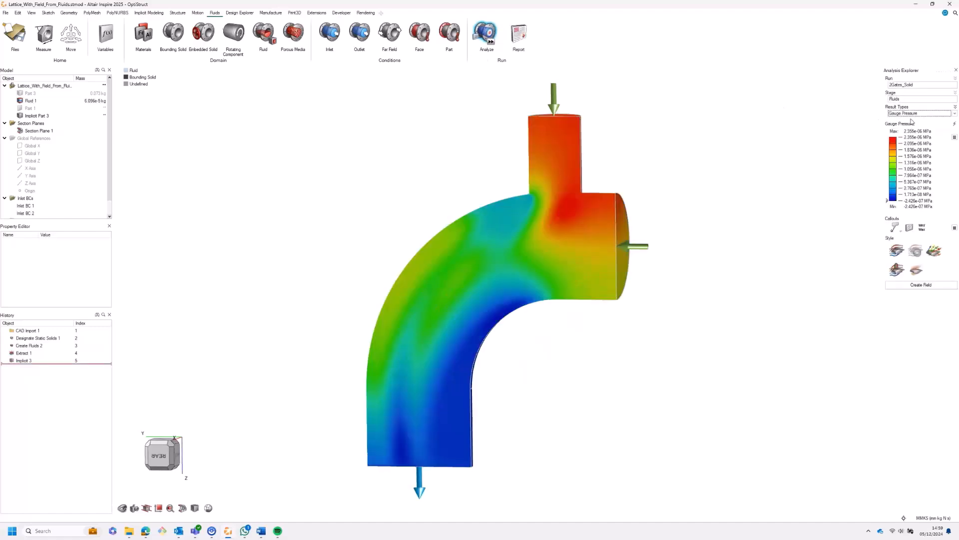
pyautogui.click(909, 285)
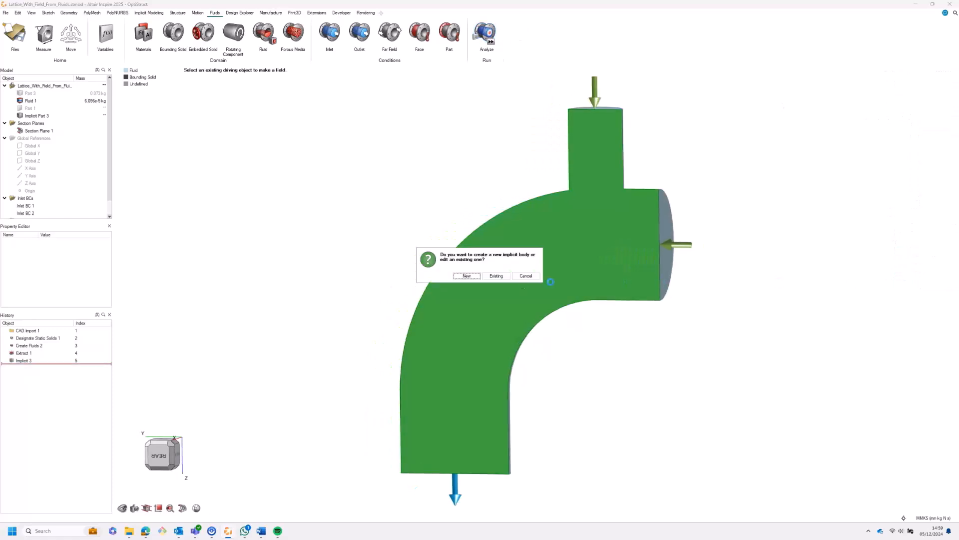
pyautogui.click(496, 277)
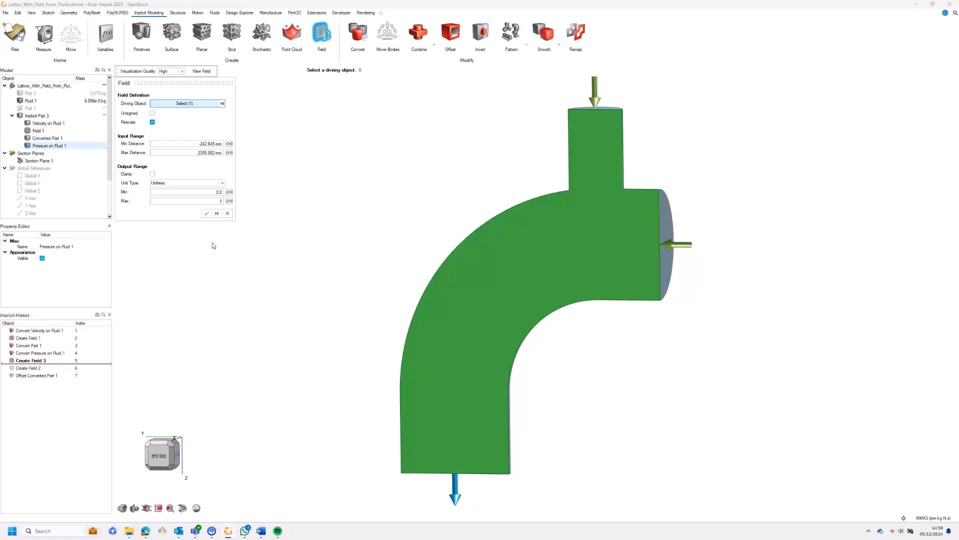
# Step: Set the pressure field's output to Length from 1.0 to 3 mm and create the field
pyautogui.click(196, 182)
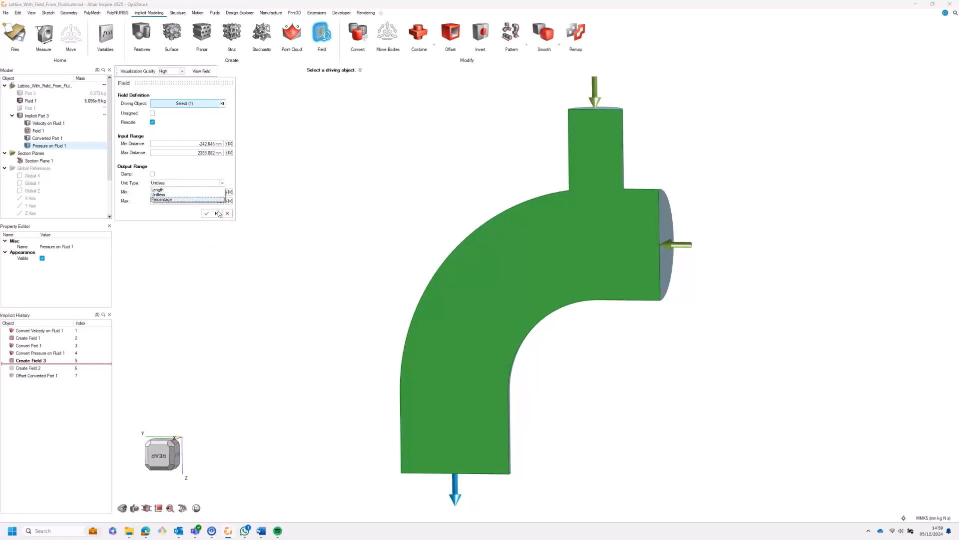
pyautogui.click(198, 190)
pyautogui.click(195, 192)
pyautogui.write('1')
pyautogui.press('Tab')
pyautogui.write('3')
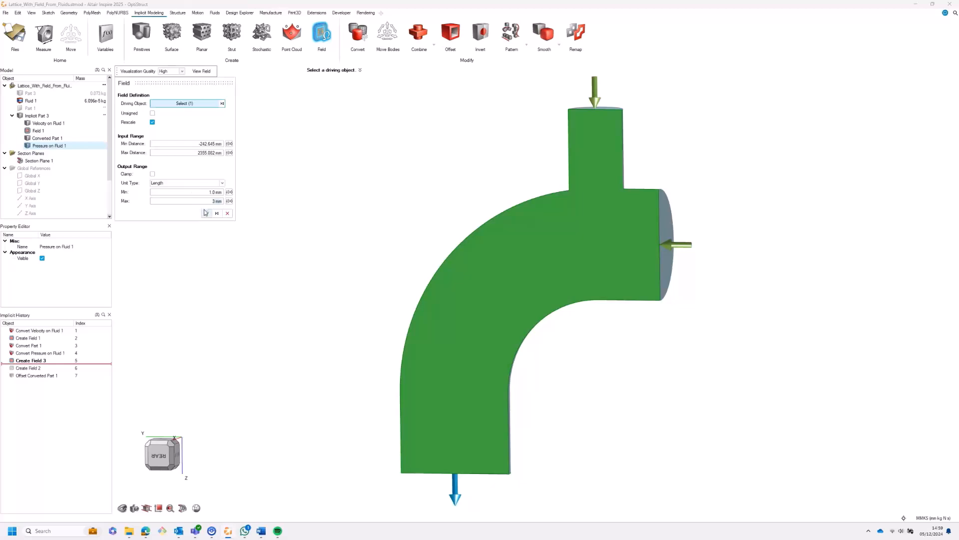
pyautogui.click(205, 212)
# Step: Roll the implicit history forward to include the Part 1 offset and delete the velocity-driven Field 2
pyautogui.rightClick(39, 375)
pyautogui.click(46, 407)
pyautogui.rightClick(38, 368)
pyautogui.click(43, 377)
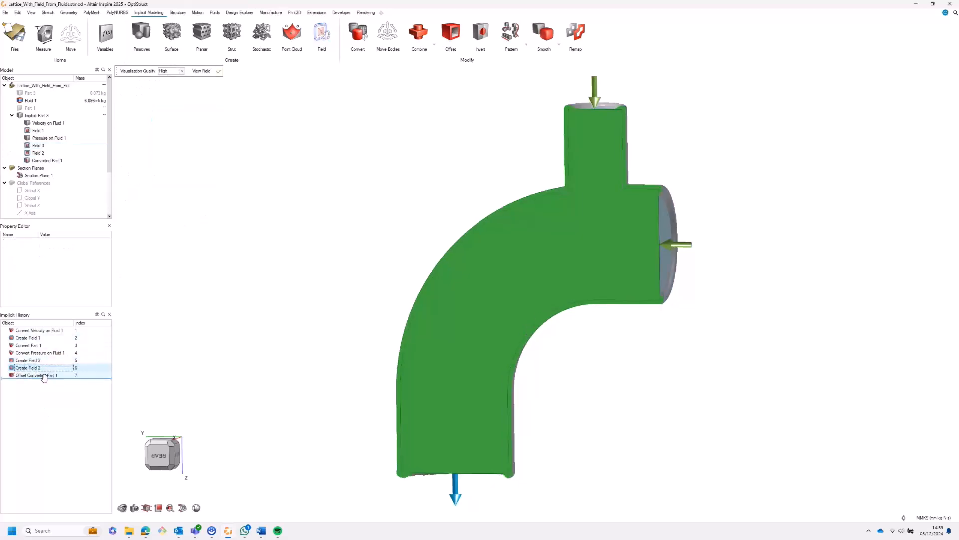
pyautogui.click(34, 369)
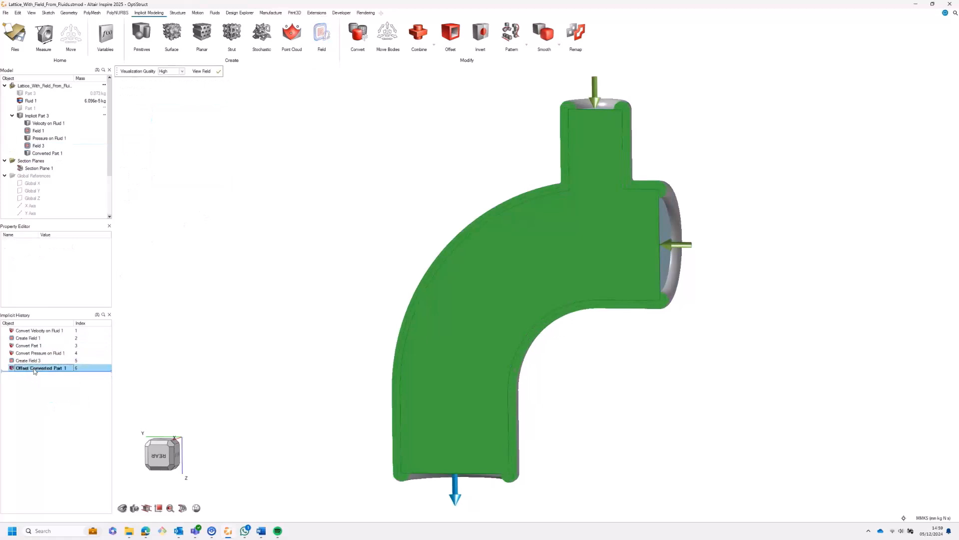
# Step: Edit the Part 1 offset so Field 3 drives its outward distance, hide Fluid 1, and apply the offset
pyautogui.doubleClick(34, 368)
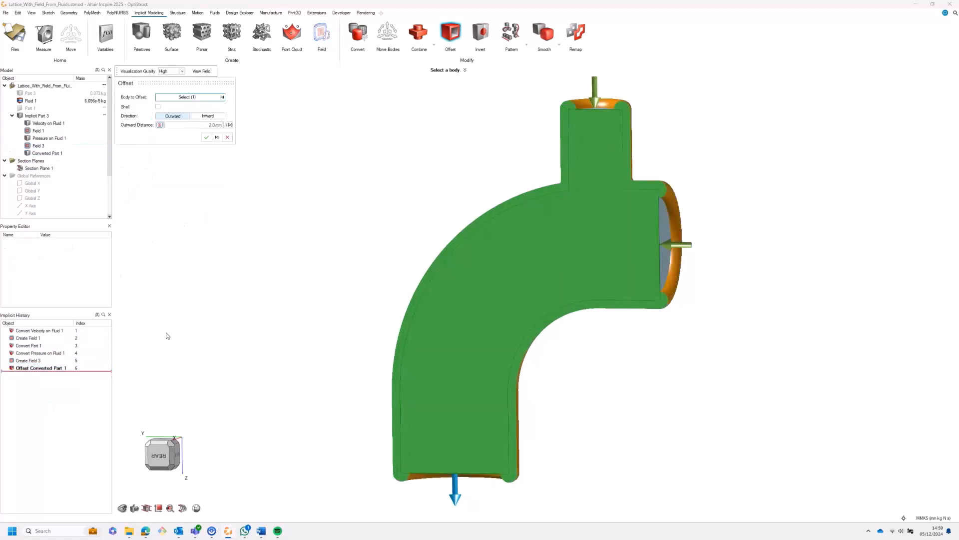
pyautogui.click(20, 101)
pyautogui.click(159, 124)
pyautogui.click(173, 126)
pyautogui.click(172, 149)
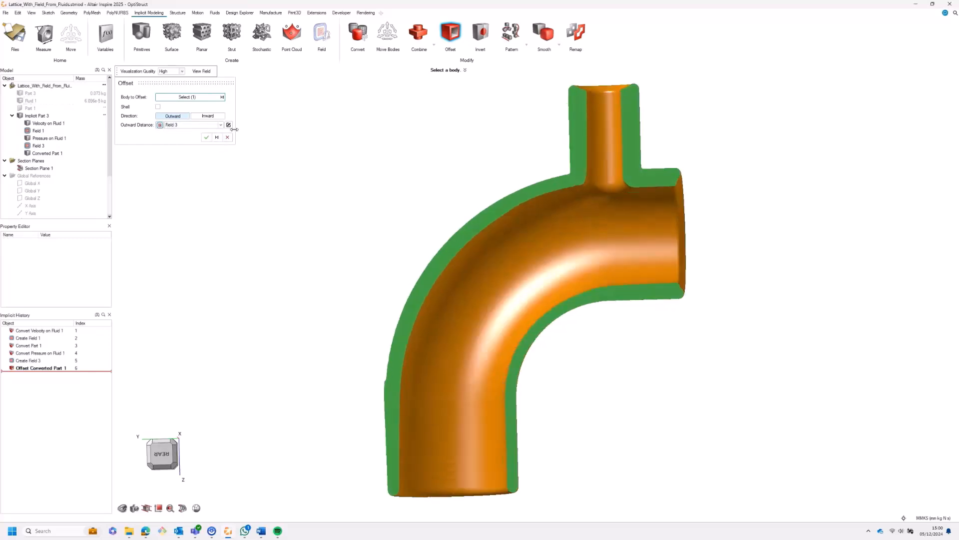
pyautogui.click(207, 137)
# Step: Intersect the offset body with Fluid 1 using a sharp transition
pyautogui.click(589, 214)
pyautogui.click(435, 45)
pyautogui.click(424, 150)
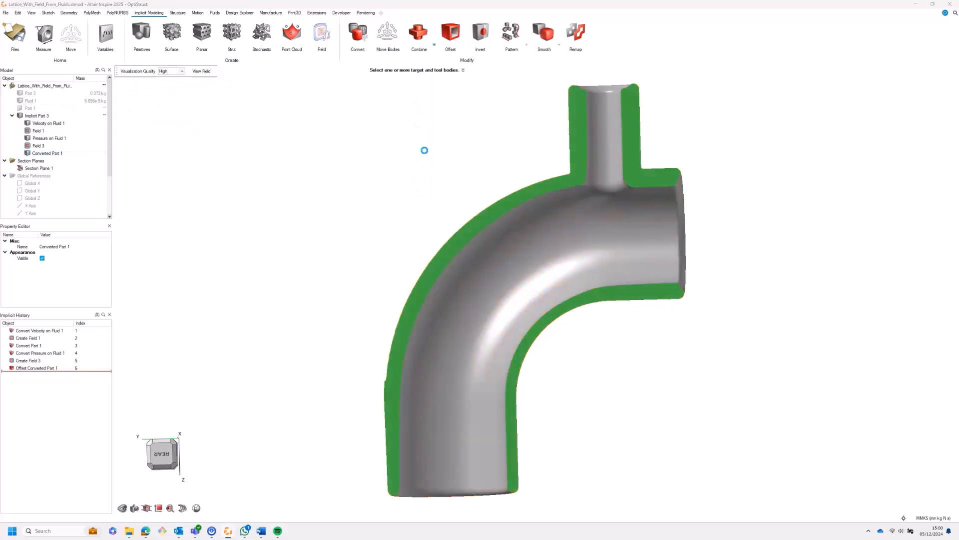
pyautogui.click(31, 101)
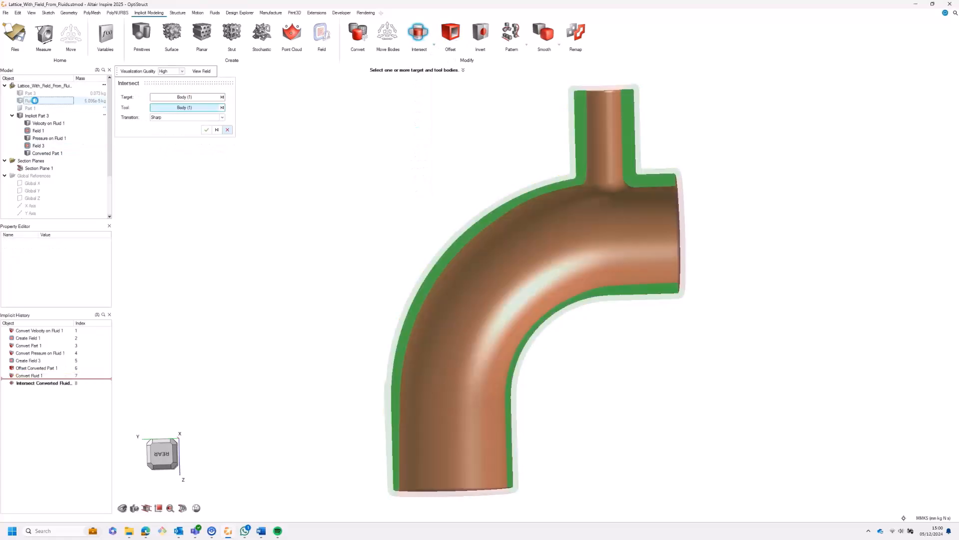
pyautogui.click(204, 130)
# Step: Suppress Field 3 in the implicit history to compare the pipe wall without pressure-driven thickness
pyautogui.click(171, 455)
pyautogui.rightClick(31, 361)
pyautogui.click(43, 382)
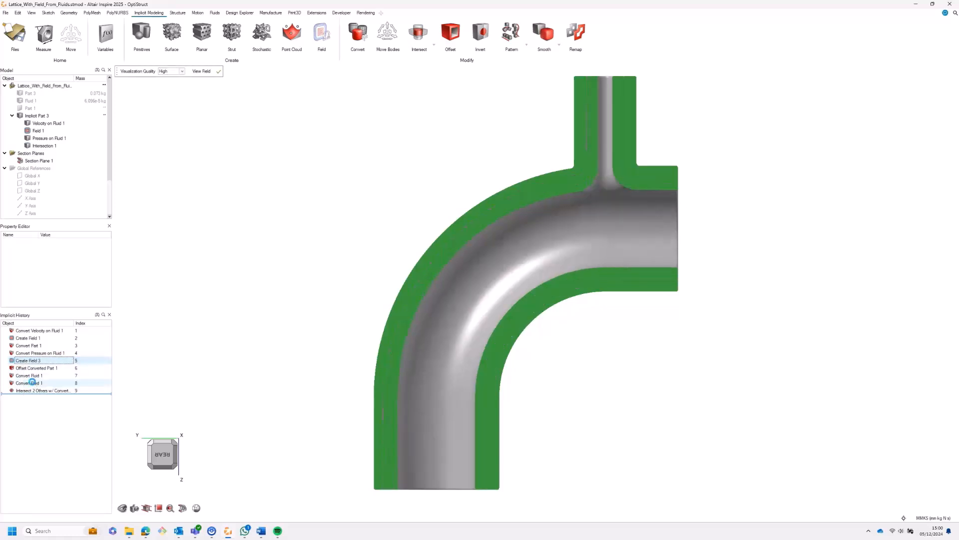